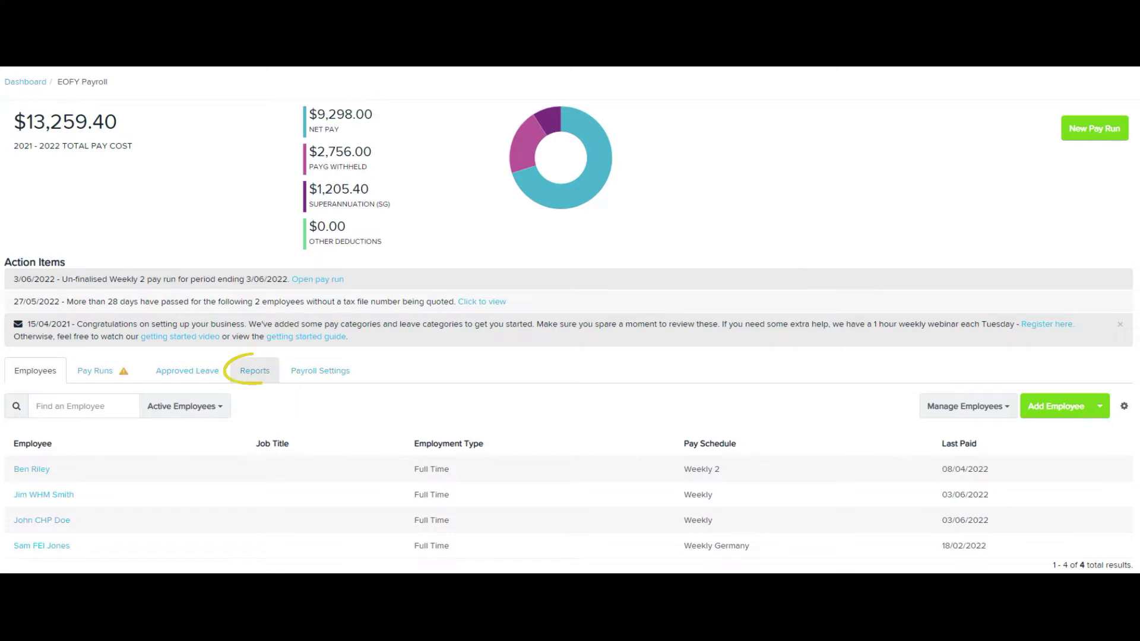
- Open the Employee Details Report and replace its External Id display column with Email and Residential address
{"action": "left_click", "coordinate": [255, 371]}
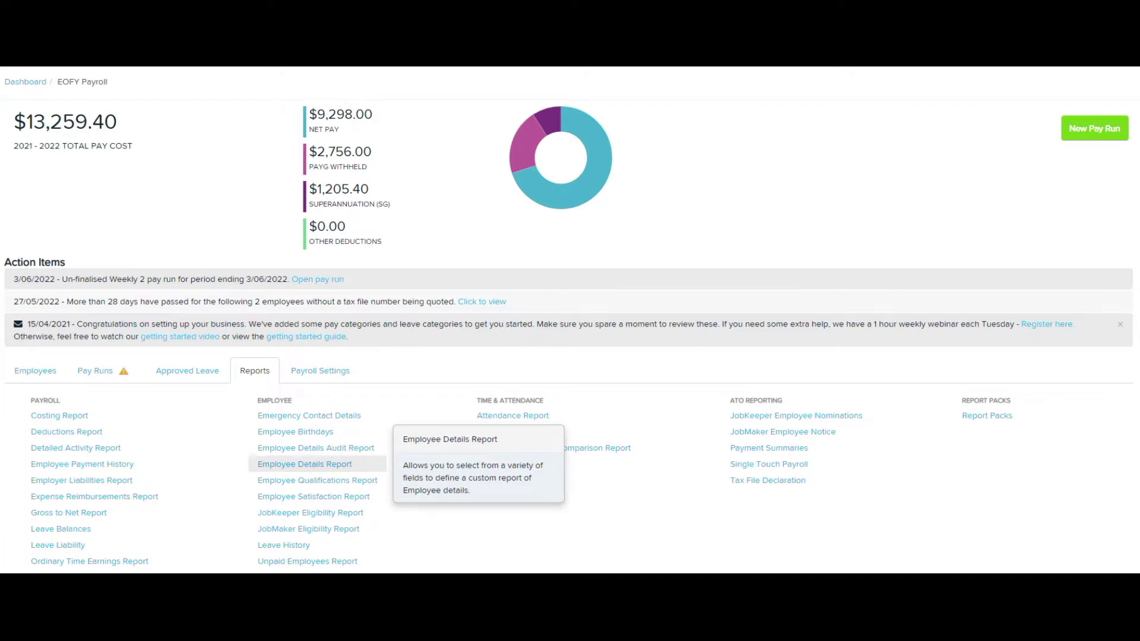
{"action": "left_click", "coordinate": [305, 465]}
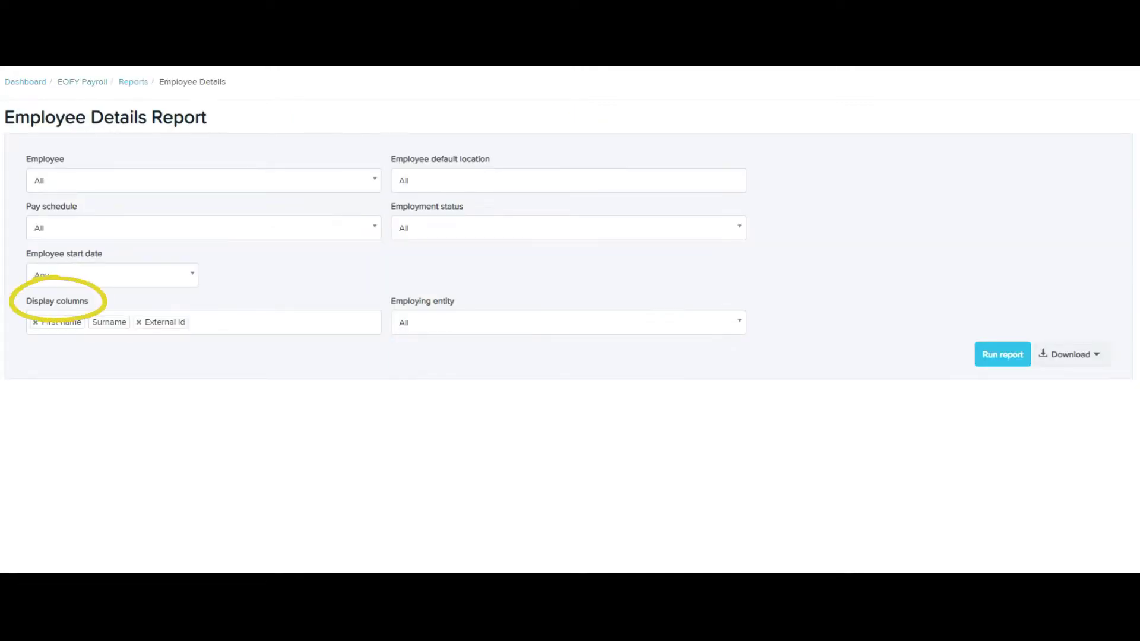
{"action": "left_click", "coordinate": [138, 321]}
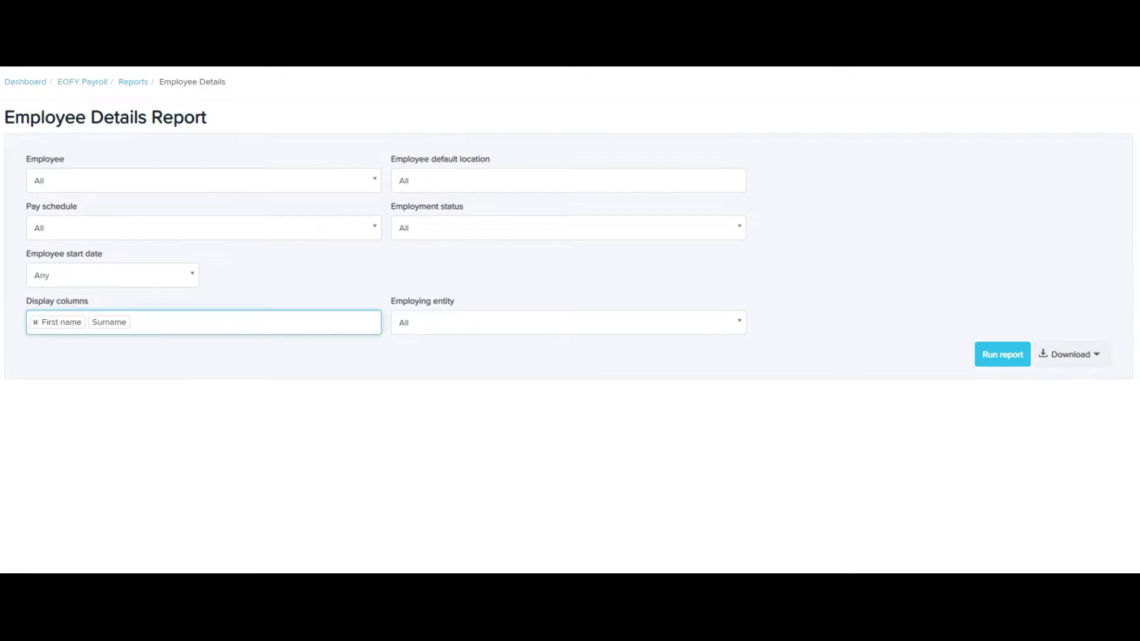
{"action": "type", "text": "email"}
{"action": "key", "text": "Return"}
{"action": "type", "text": "addr"}
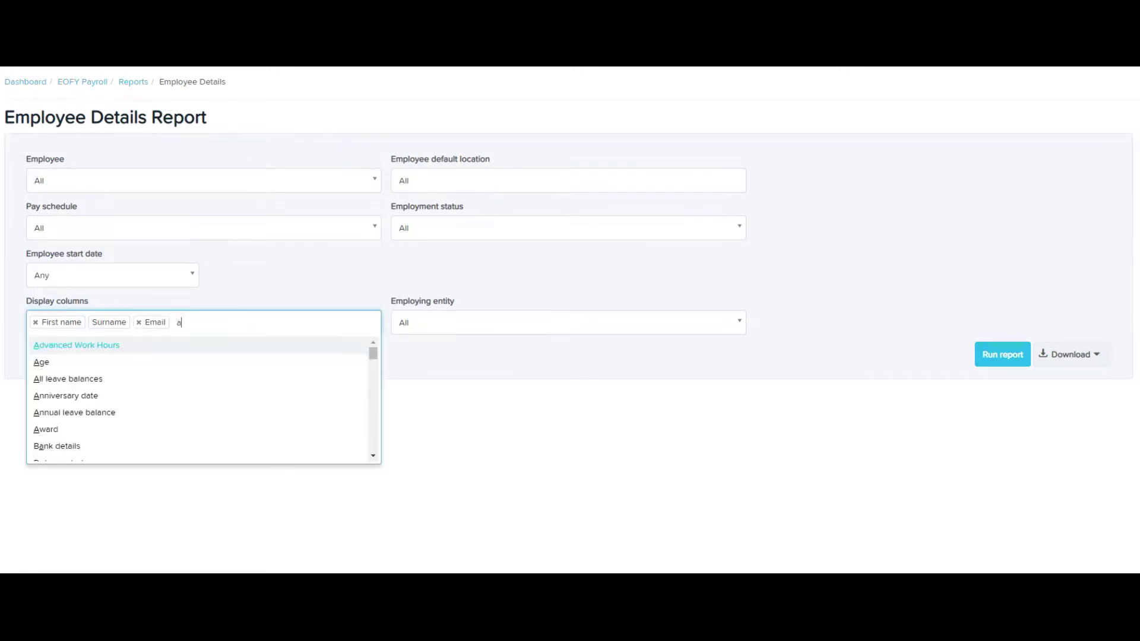
{"action": "key", "text": "Down"}
{"action": "key", "text": "Return"}
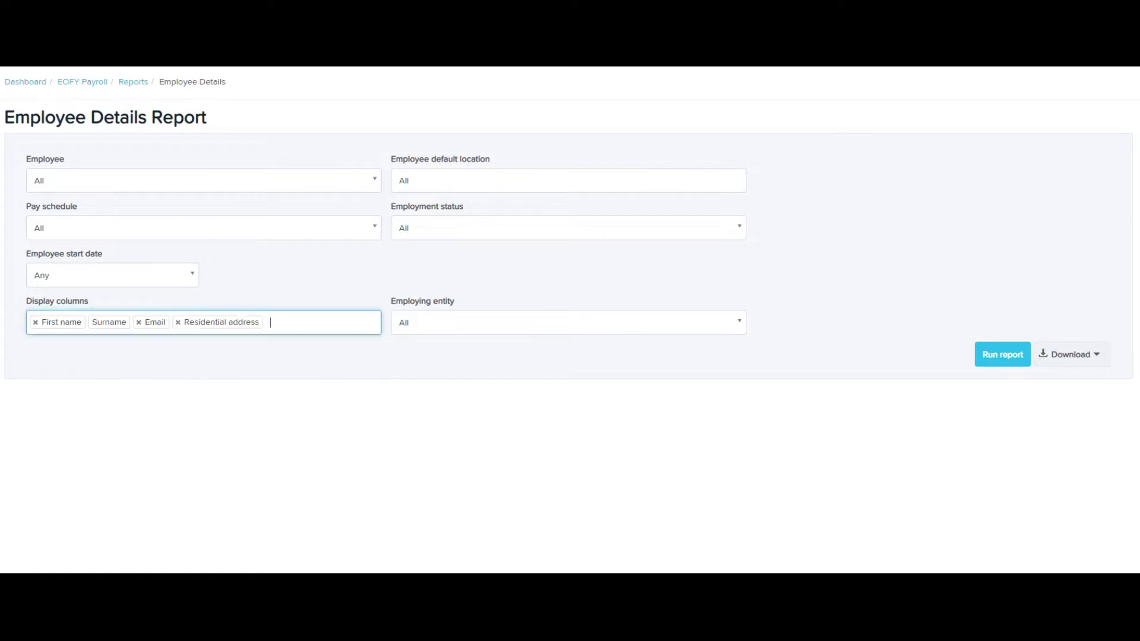
- Add the Tax file number, Tax dec: Is approved working holiday maker and Single touch payroll columns to the report
{"action": "type", "text": "tax"}
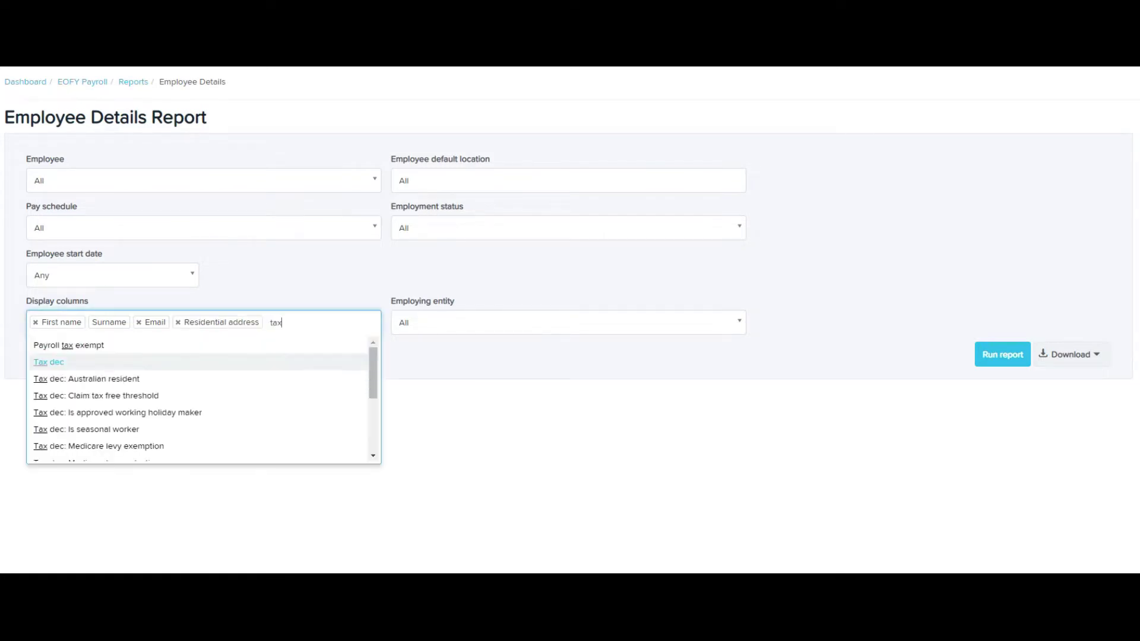
{"action": "scroll", "coordinate": [202, 398], "scroll_direction": "down", "scroll_amount": 1}
{"action": "key", "text": "Down"}
{"action": "key", "text": "Down"}
{"action": "key", "text": "Down"}
{"action": "key", "text": "Down"}
{"action": "key", "text": "Down"}
{"action": "key", "text": "Down"}
{"action": "key", "text": "Return"}
{"action": "key", "text": "Return"}
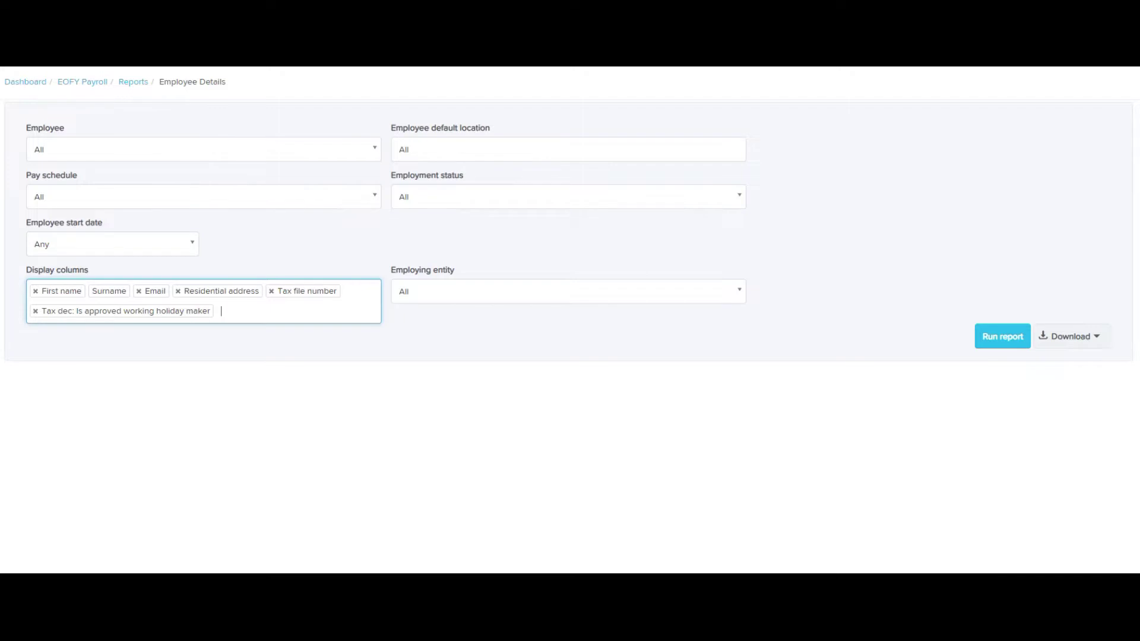
{"action": "type", "text": "sin"}
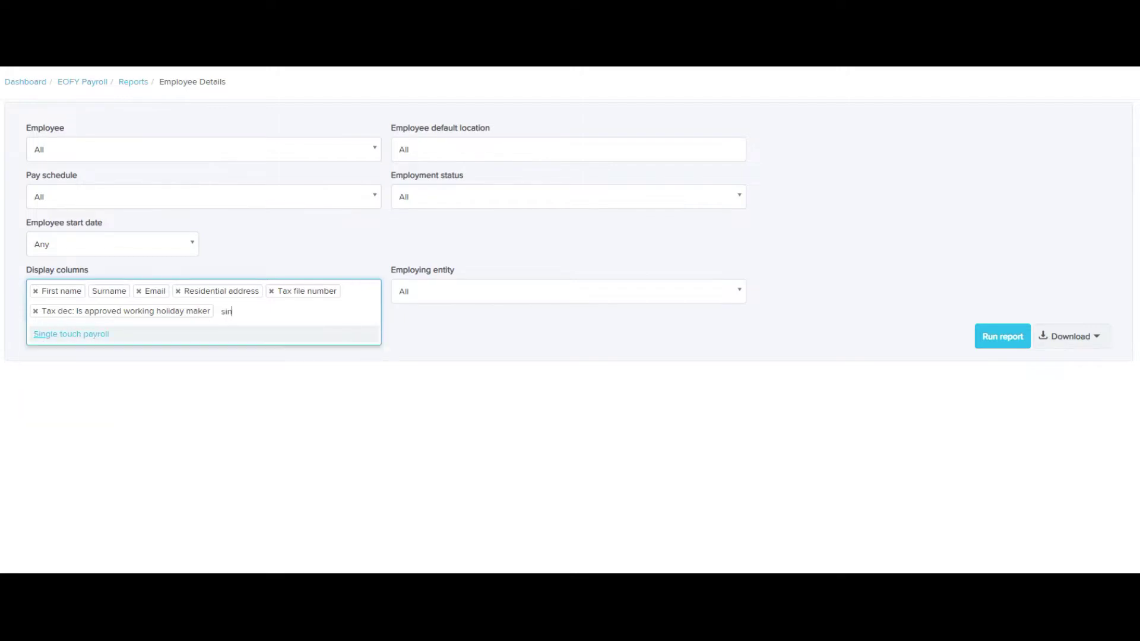
{"action": "key", "text": "Return"}
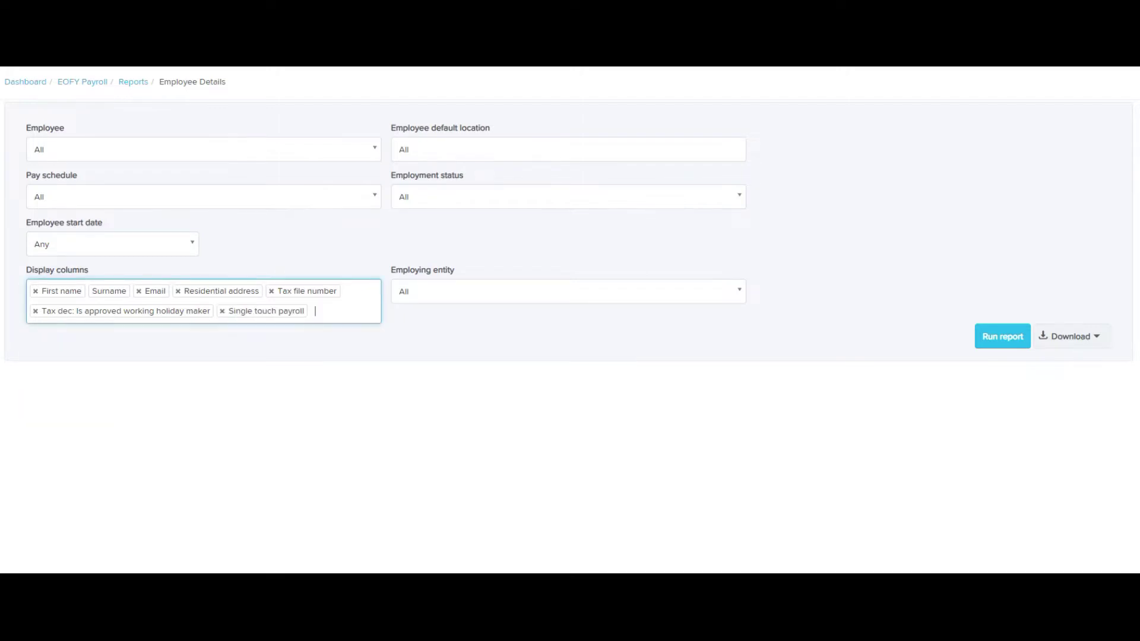
- Run the employee details report and expand the EOFY Germany and Test for Finalisation groups
{"action": "left_click", "coordinate": [1002, 337]}
{"action": "left_click", "coordinate": [63, 517]}
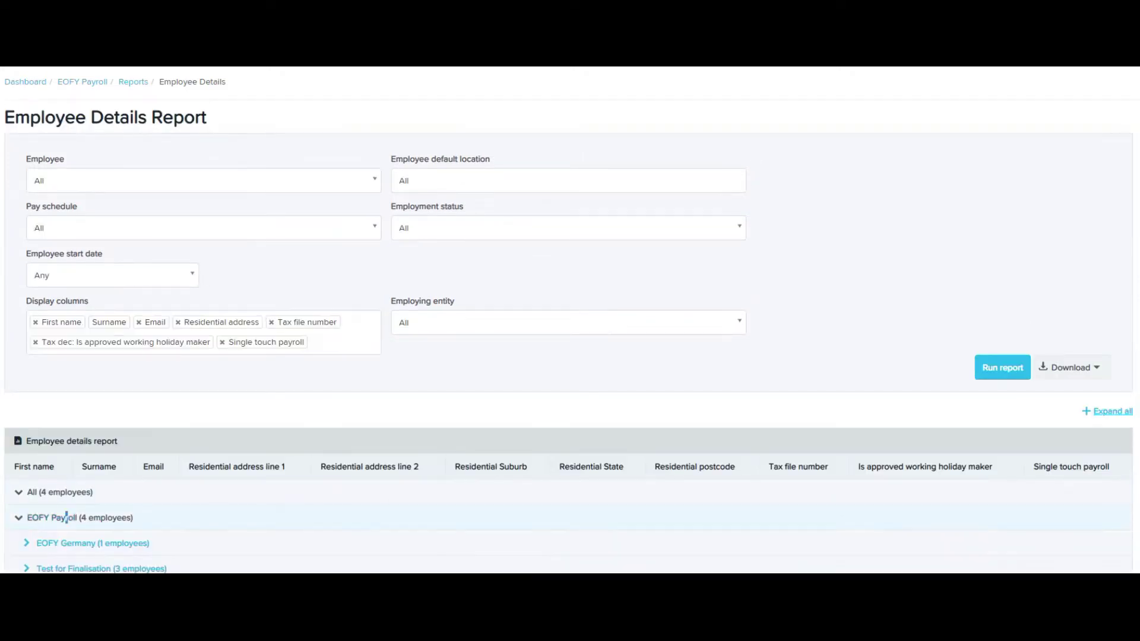
{"action": "scroll", "coordinate": [63, 498], "scroll_direction": "down", "scroll_amount": 1}
{"action": "left_click", "coordinate": [66, 511]}
{"action": "scroll", "coordinate": [89, 552], "scroll_direction": "down", "scroll_amount": 1}
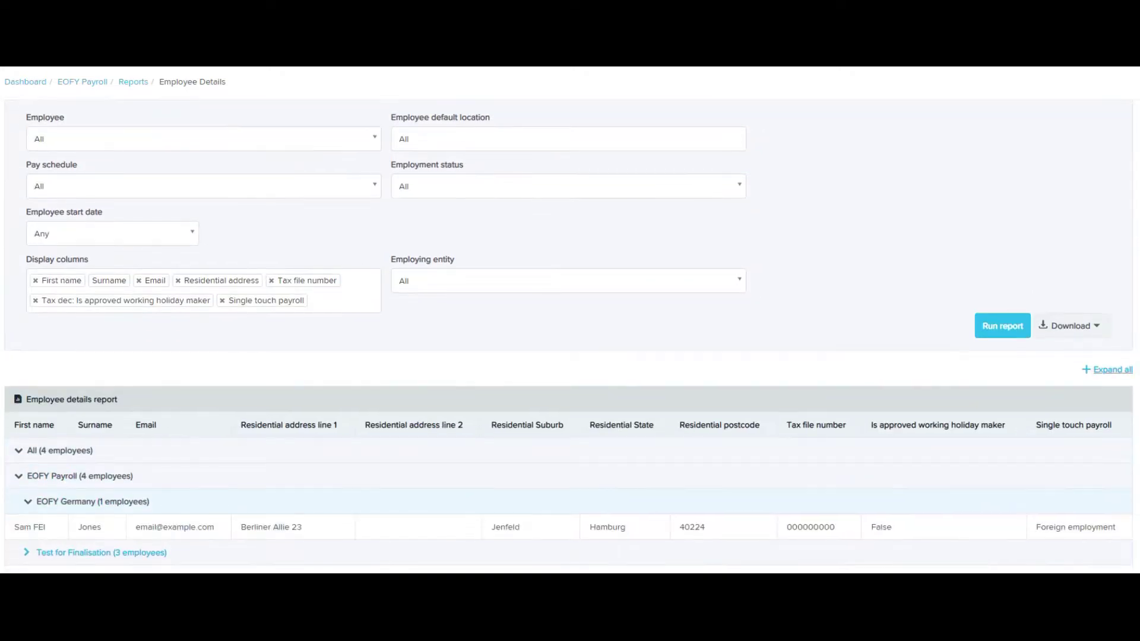
{"action": "left_click", "coordinate": [89, 552]}
{"action": "scroll", "coordinate": [89, 552], "scroll_direction": "down", "scroll_amount": 3}
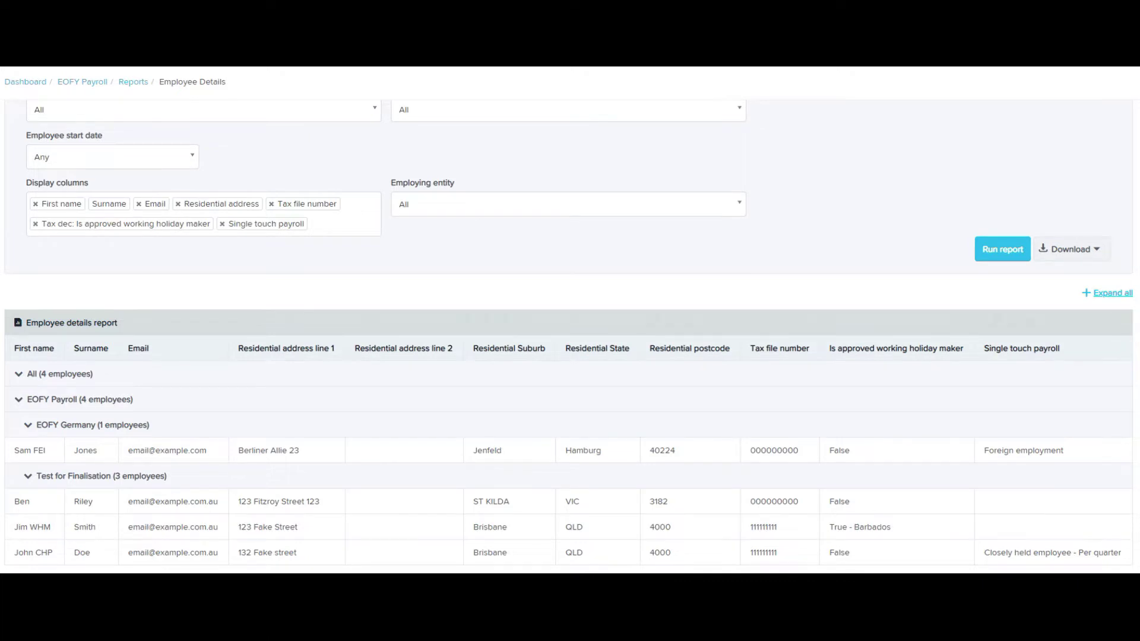
- Open the payroll's ATO Settings and review the lodgement method, intermediary details, business details and FBT exemption
{"action": "left_click", "coordinate": [82, 82]}
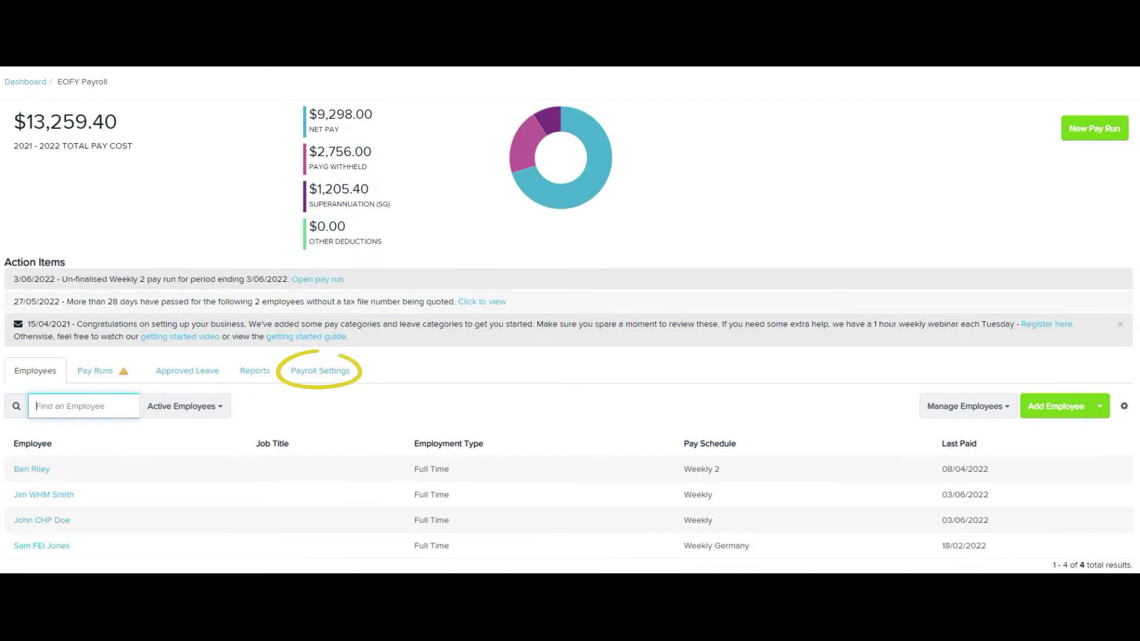
{"action": "left_click", "coordinate": [320, 371]}
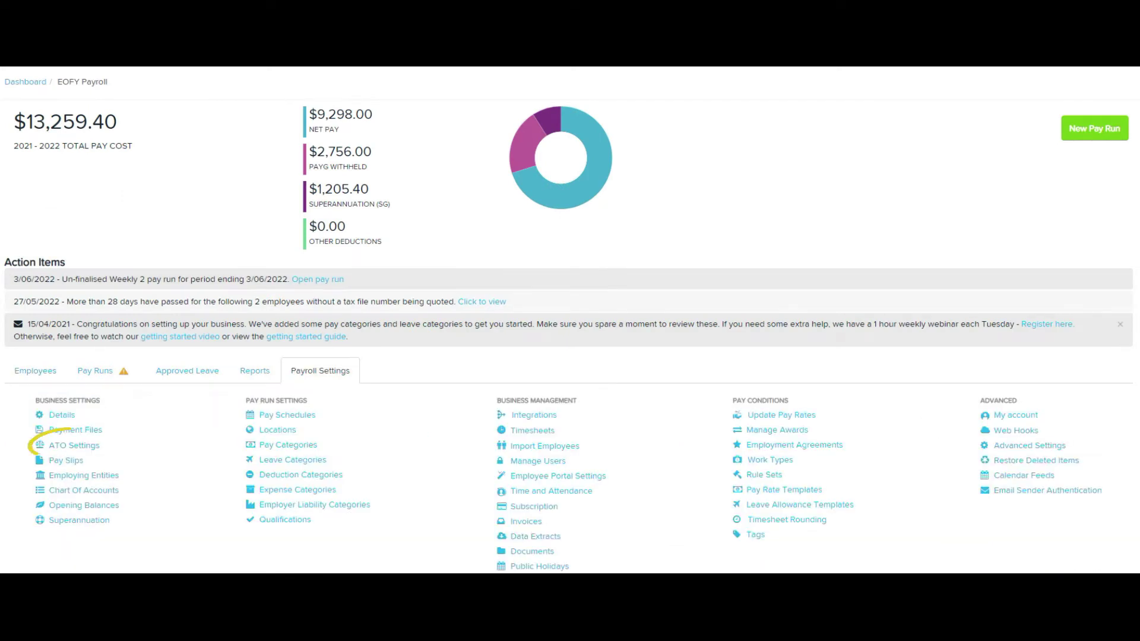
{"action": "left_click", "coordinate": [75, 445]}
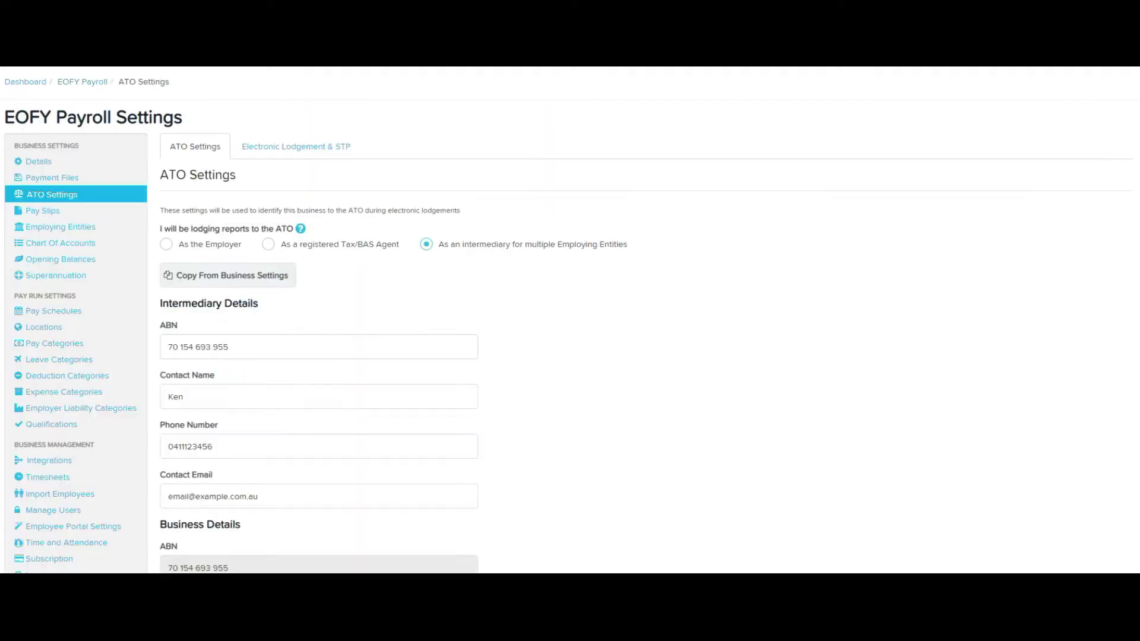
{"action": "scroll", "coordinate": [321, 333], "scroll_direction": "down", "scroll_amount": 3}
{"action": "scroll", "coordinate": [321, 333], "scroll_direction": "down", "scroll_amount": 7}
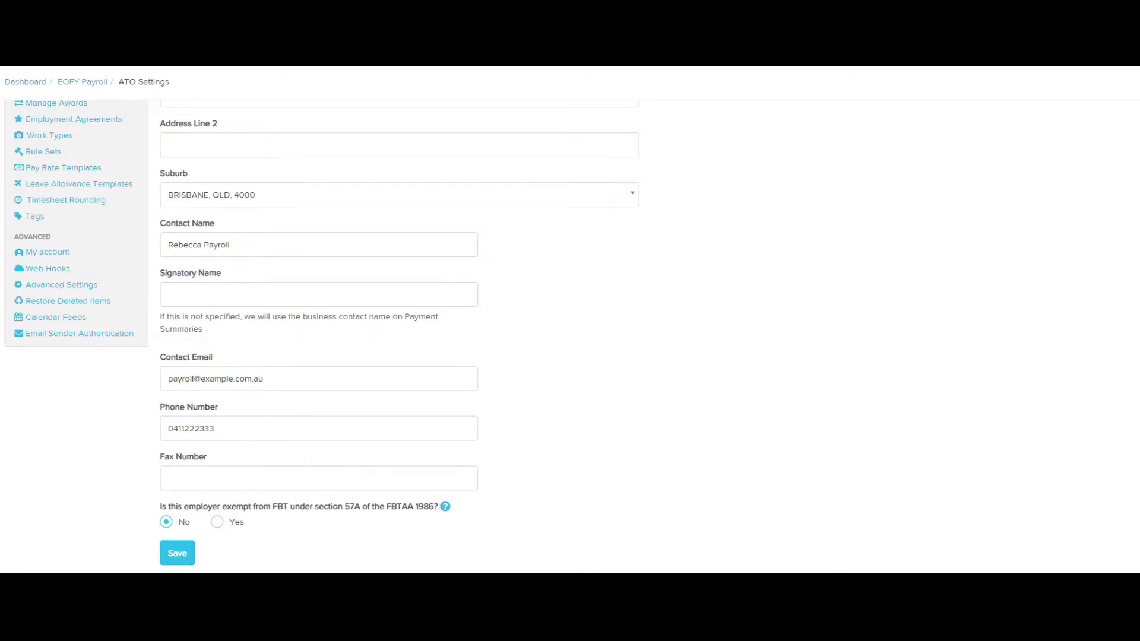
{"action": "scroll", "coordinate": [570, 320], "scroll_direction": "up", "scroll_amount": 10}
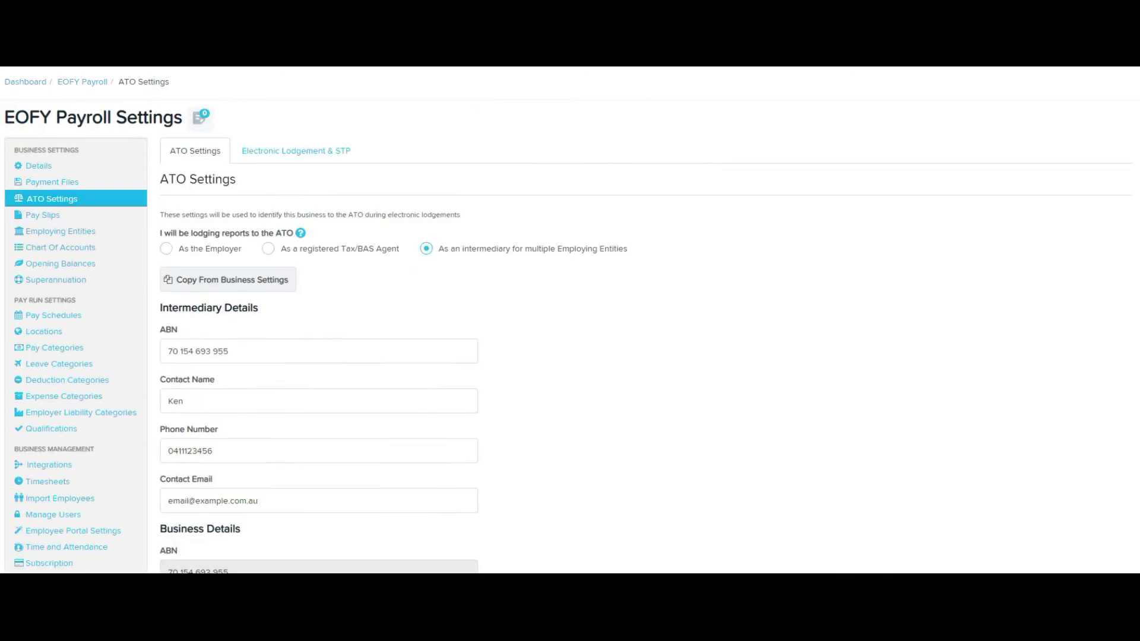
- Review the details of the Object Oriented Traders employing entity and the Business Details of EOFY Payroll
{"action": "left_click", "coordinate": [59, 231]}
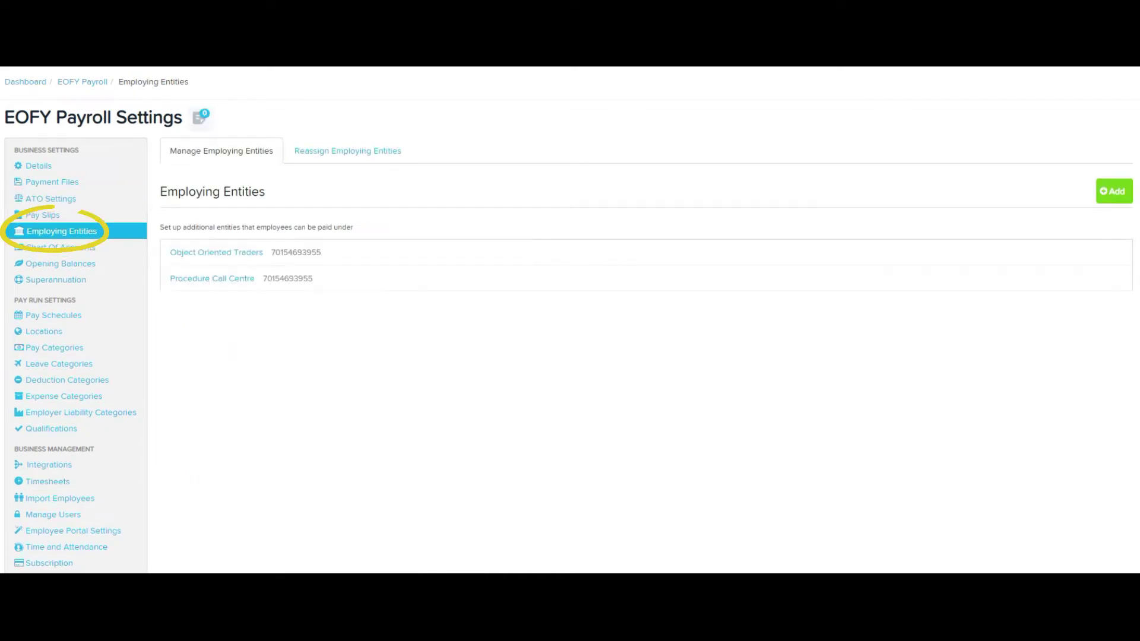
{"action": "left_click", "coordinate": [216, 252]}
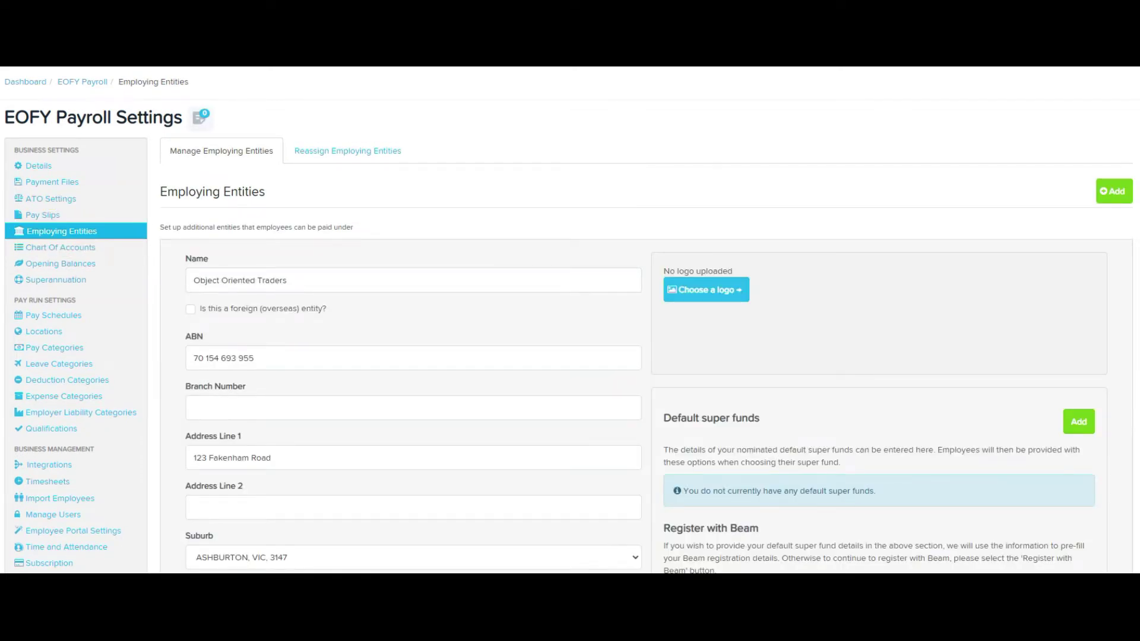
{"action": "scroll", "coordinate": [570, 332], "scroll_direction": "down", "scroll_amount": 4}
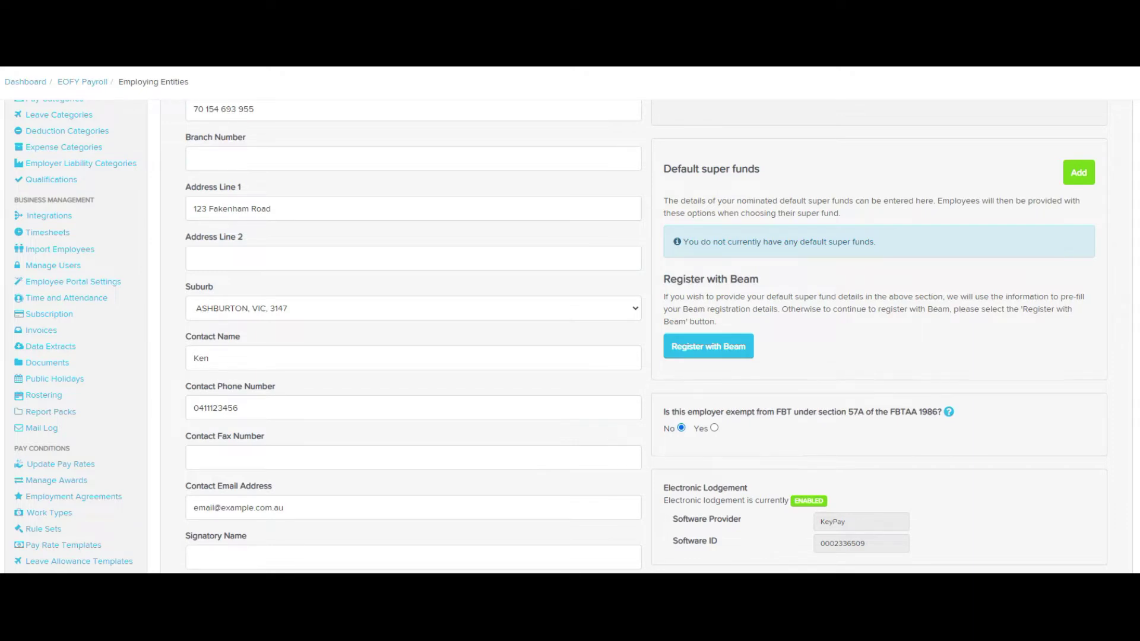
{"action": "scroll", "coordinate": [569, 336], "scroll_direction": "up", "scroll_amount": 4}
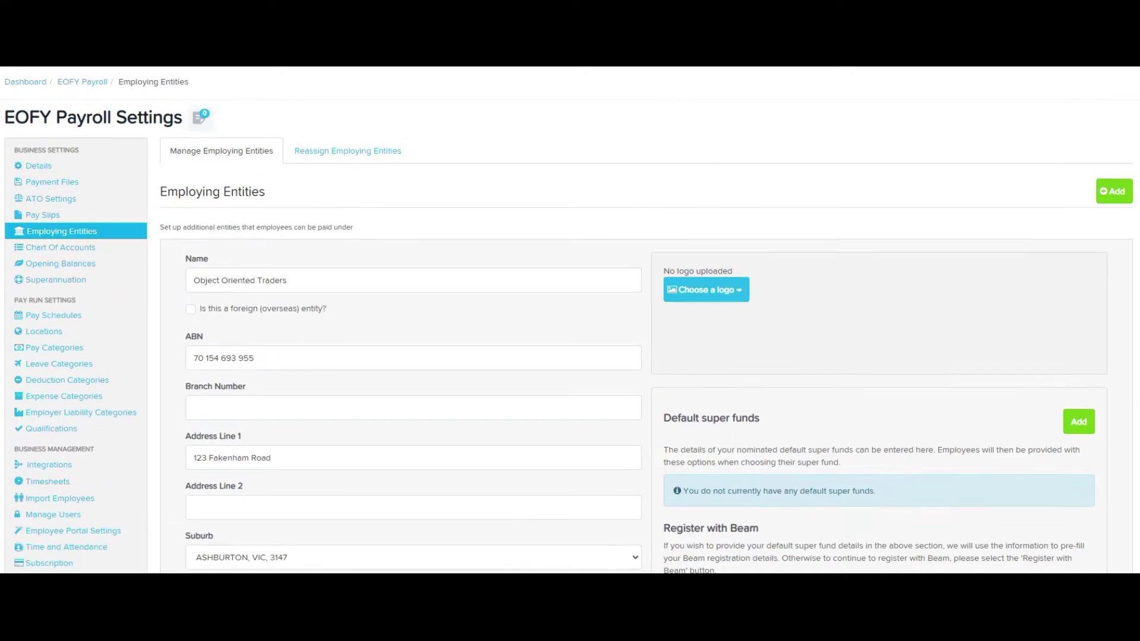
{"action": "left_click", "coordinate": [39, 166]}
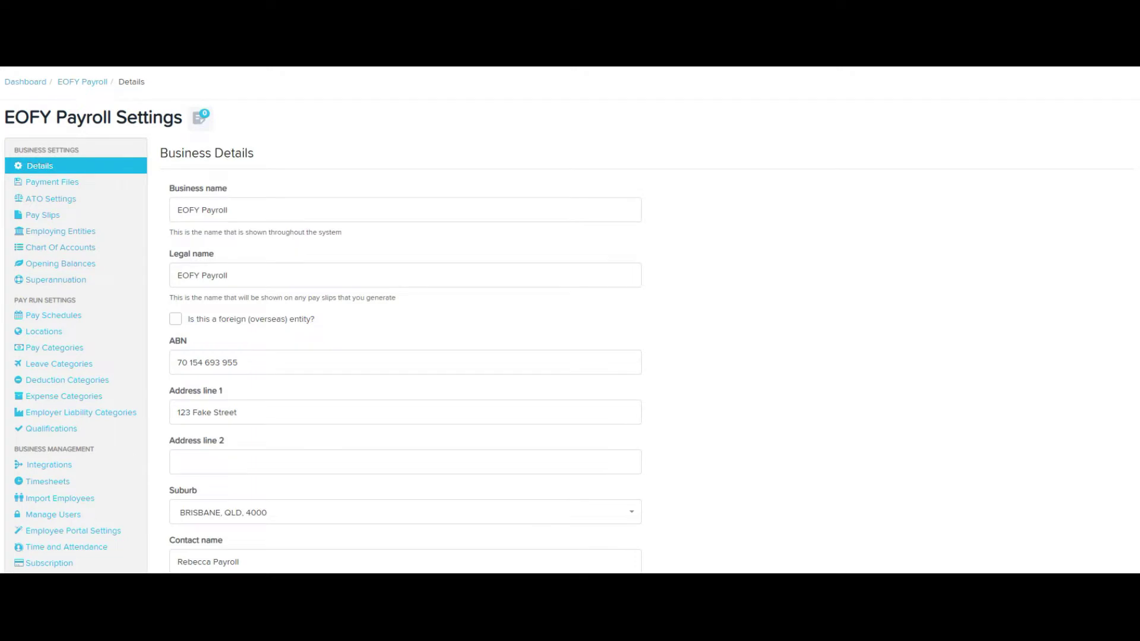
{"action": "scroll", "coordinate": [569, 336], "scroll_direction": "down", "scroll_amount": 7}
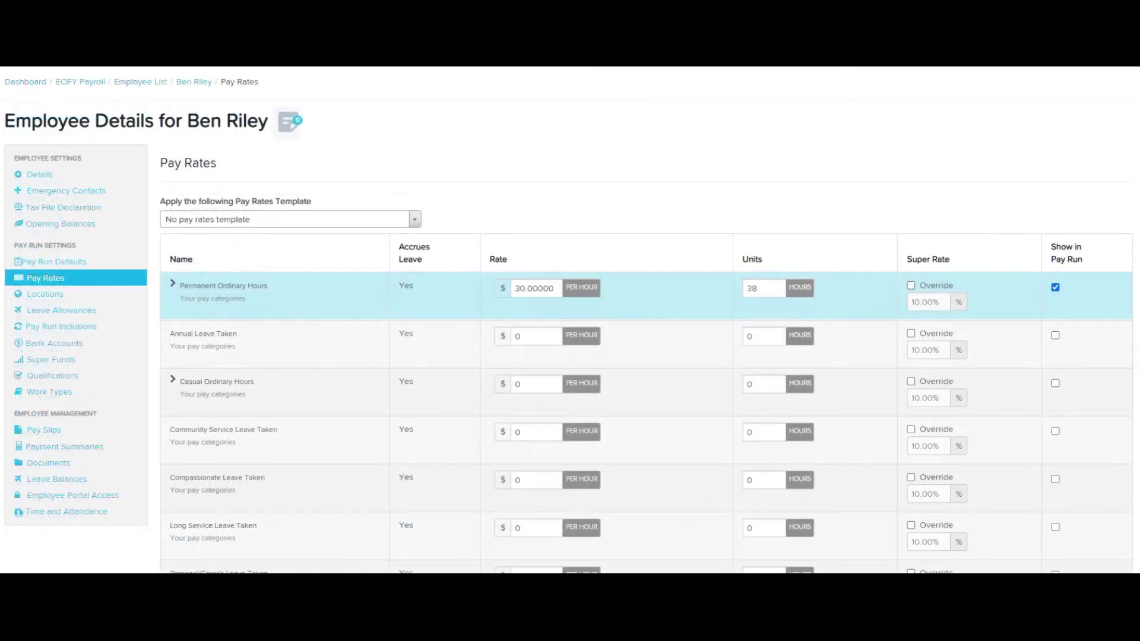
- Try the super rate override for Permanent Ordinary Hours in the employee's pay rates and in the pay rate template
{"action": "left_click", "coordinate": [911, 286]}
{"action": "left_click", "coordinate": [911, 285]}
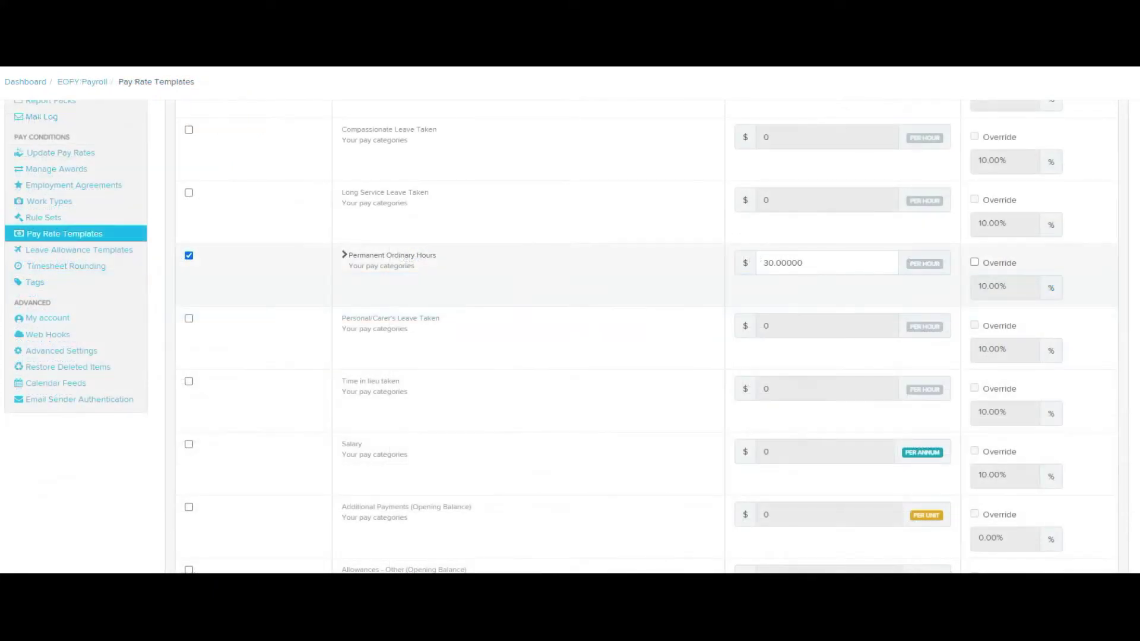
{"action": "left_click", "coordinate": [975, 262]}
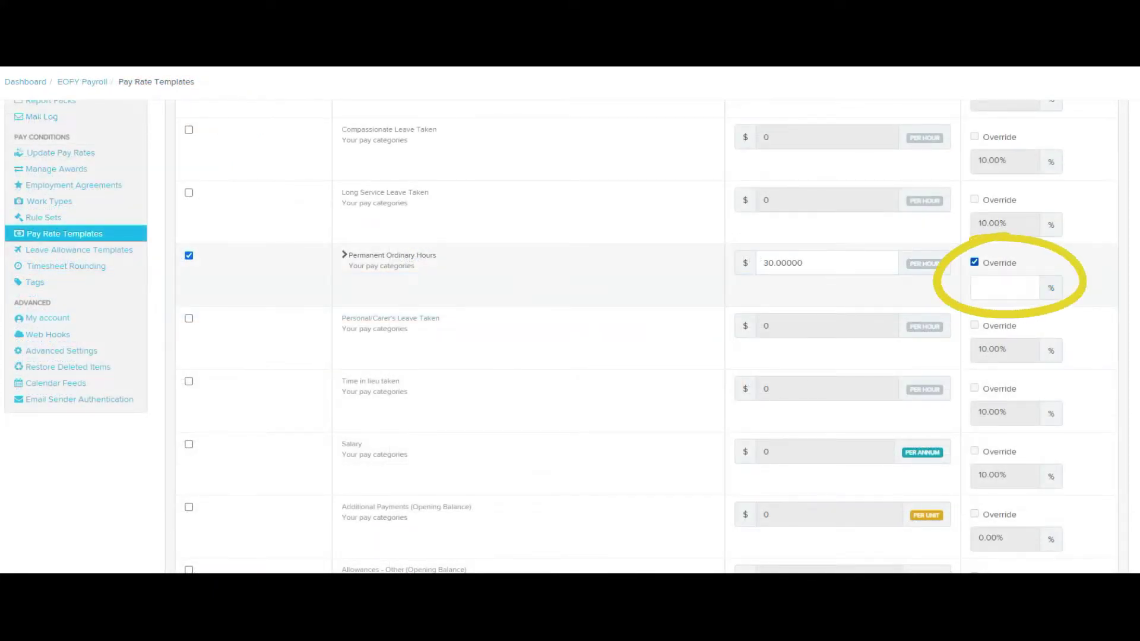
{"action": "left_click", "coordinate": [974, 261]}
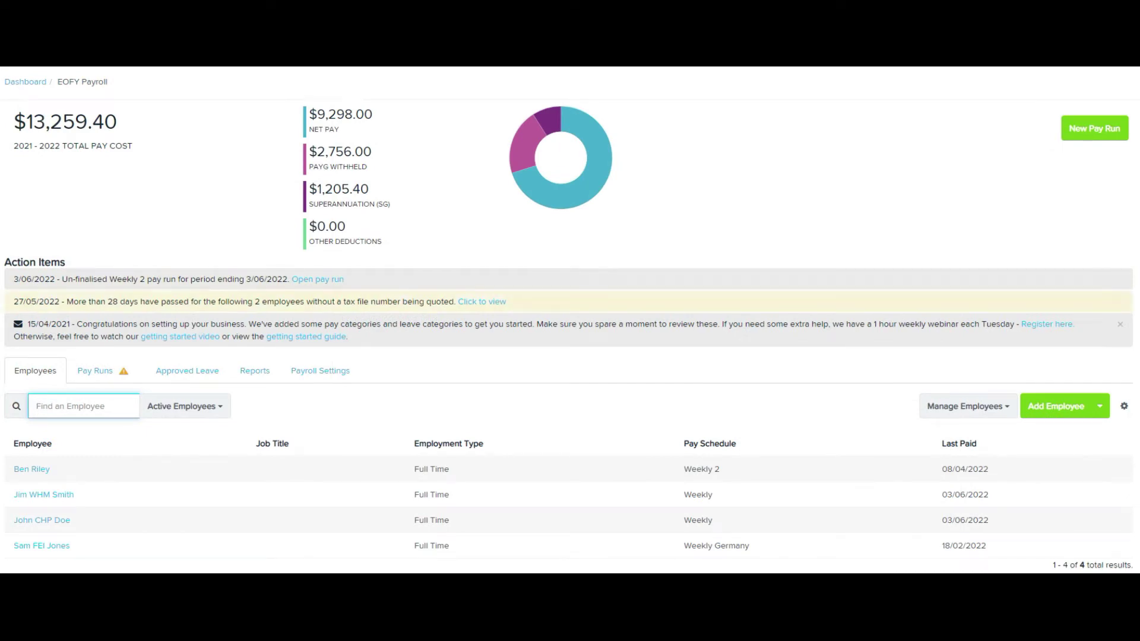
- Set the Travel Allowance pay category's payment classification to Allowance - travel and save it
{"action": "left_click", "coordinate": [320, 370]}
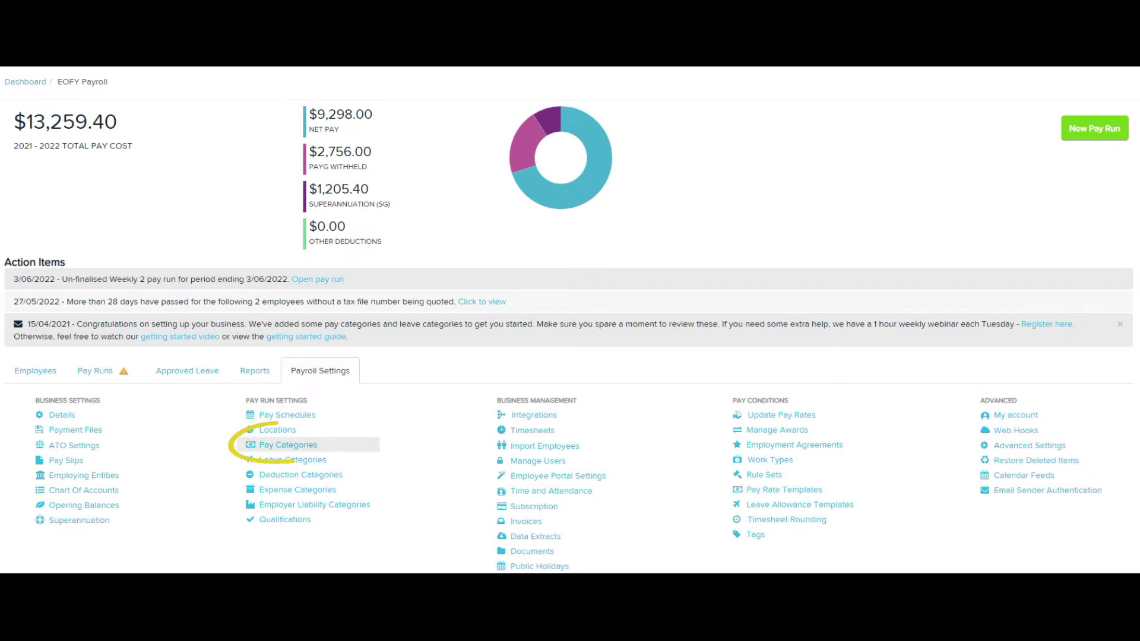
{"action": "left_click", "coordinate": [288, 445]}
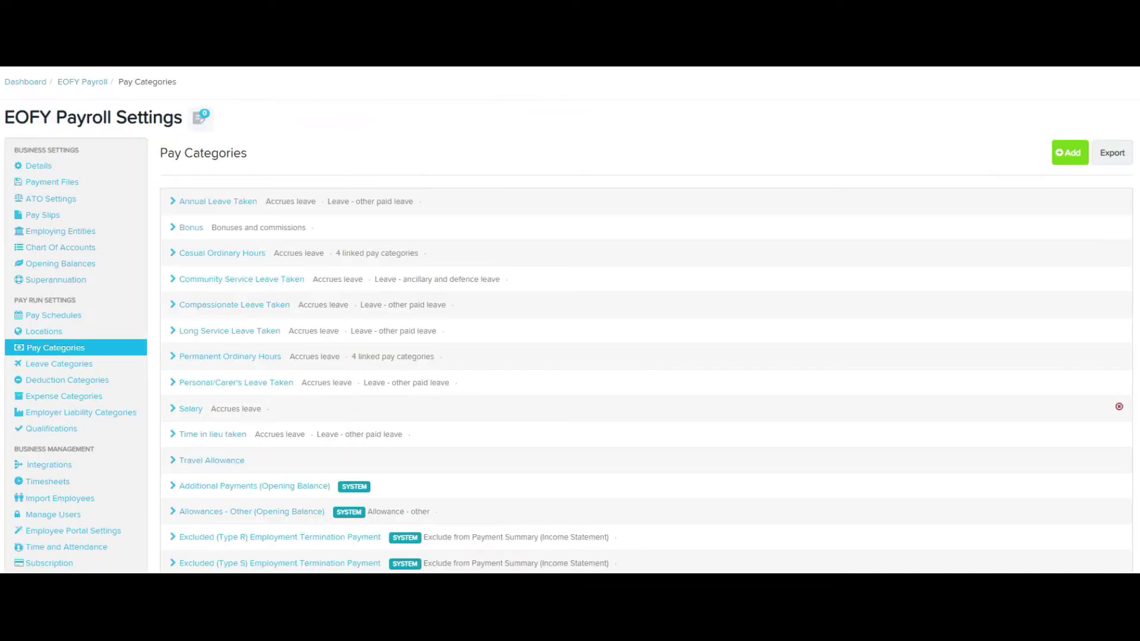
{"action": "scroll", "coordinate": [646, 380], "scroll_direction": "down", "scroll_amount": 3}
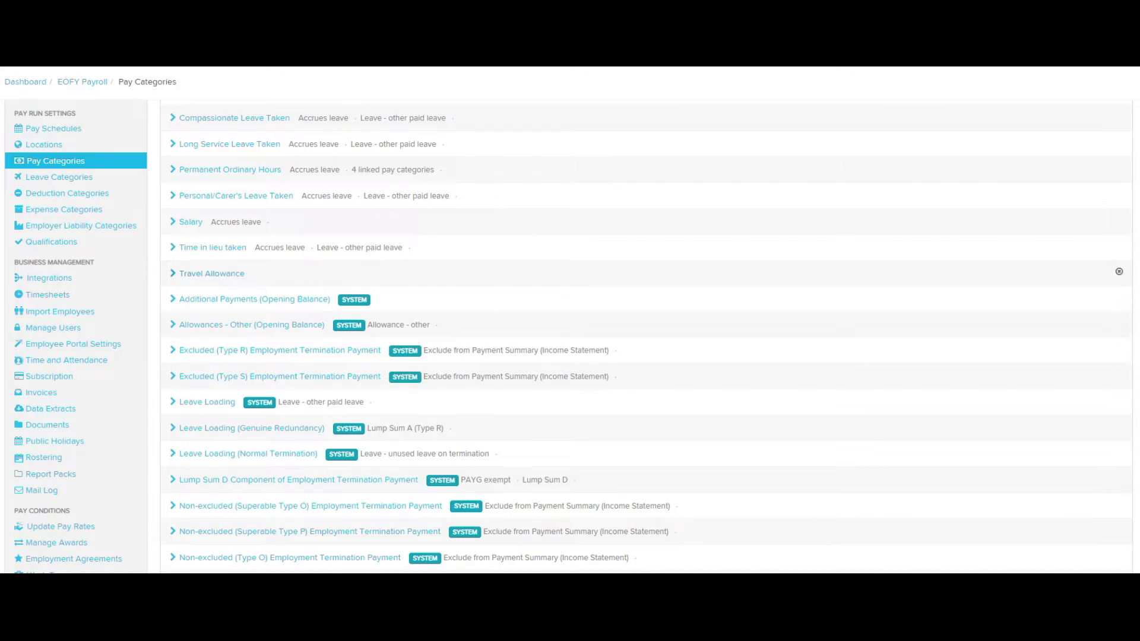
{"action": "left_click", "coordinate": [212, 273]}
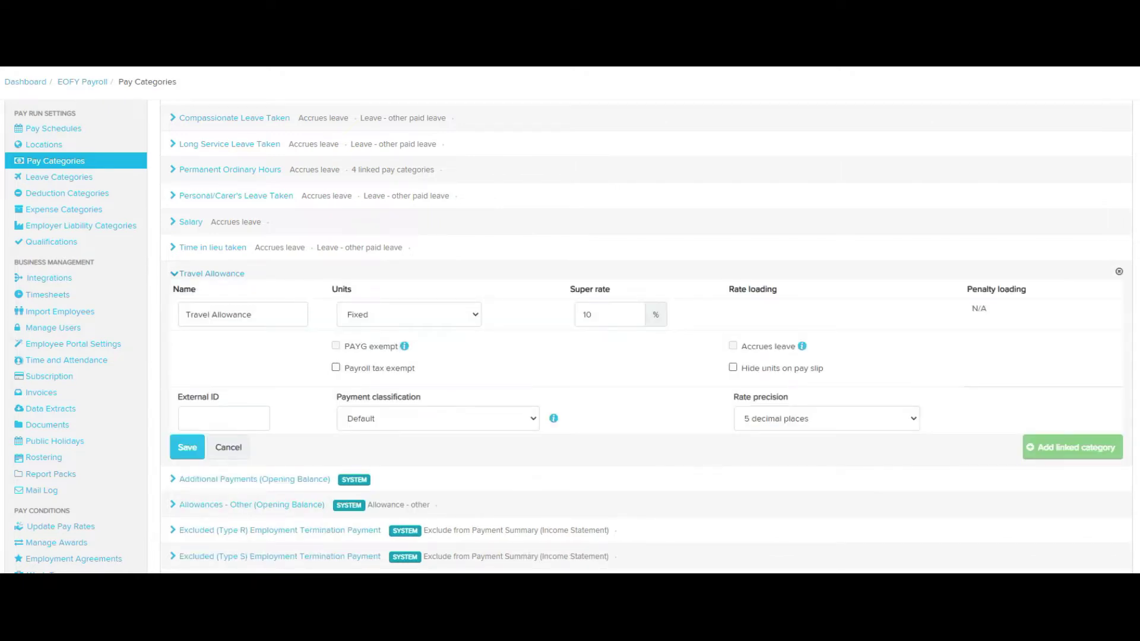
{"action": "left_click", "coordinate": [437, 419]}
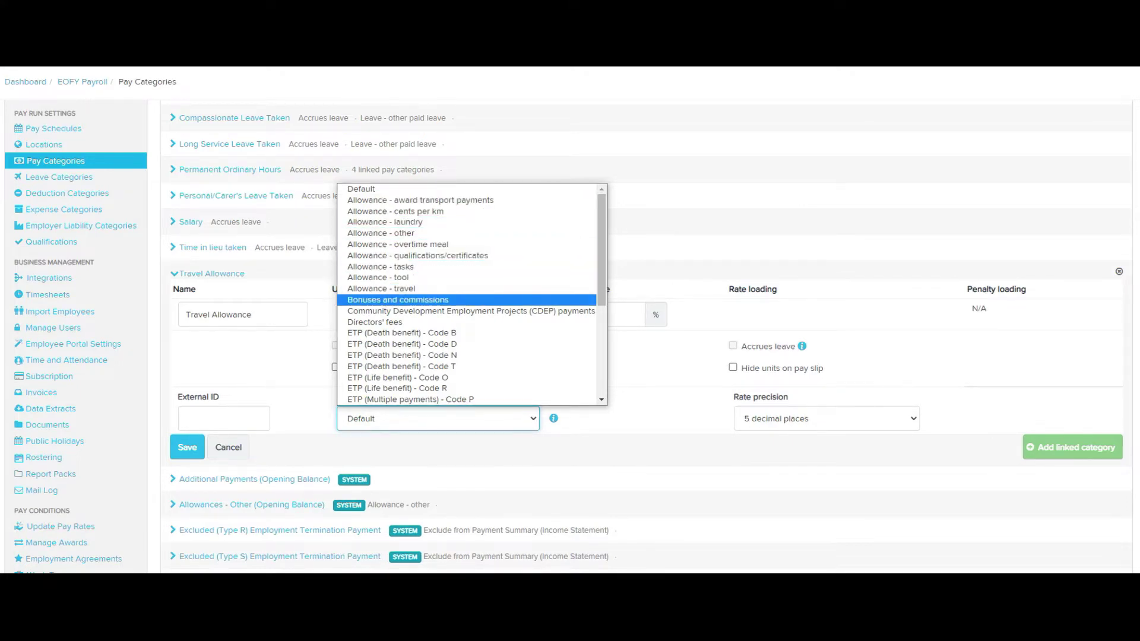
{"action": "scroll", "coordinate": [469, 291], "scroll_direction": "down", "scroll_amount": 5}
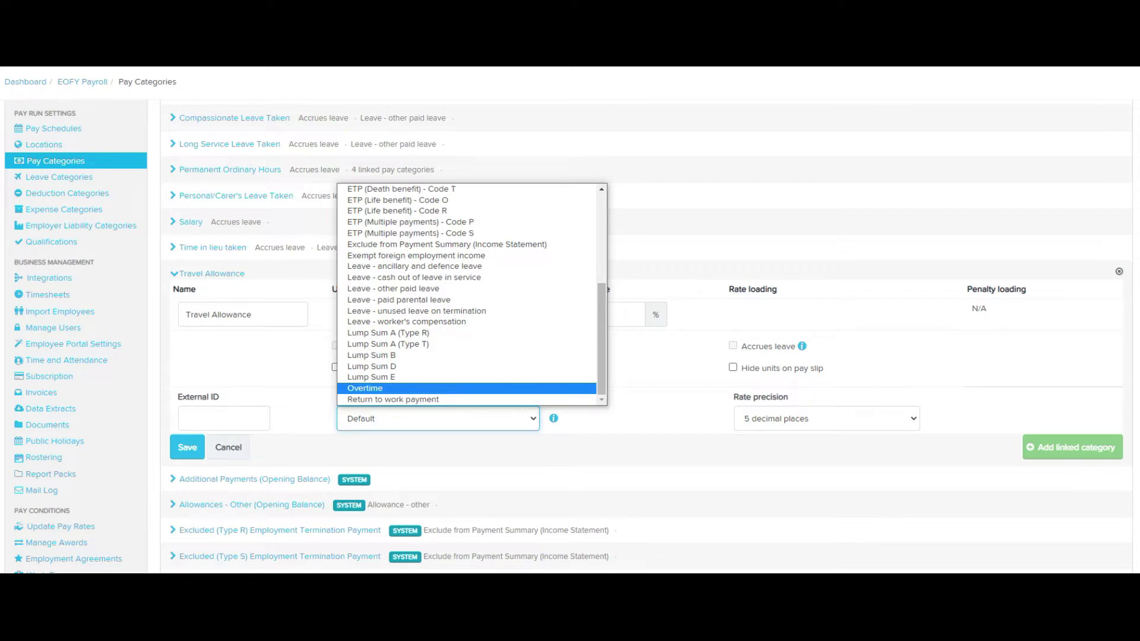
{"action": "scroll", "coordinate": [469, 294], "scroll_direction": "up", "scroll_amount": 5}
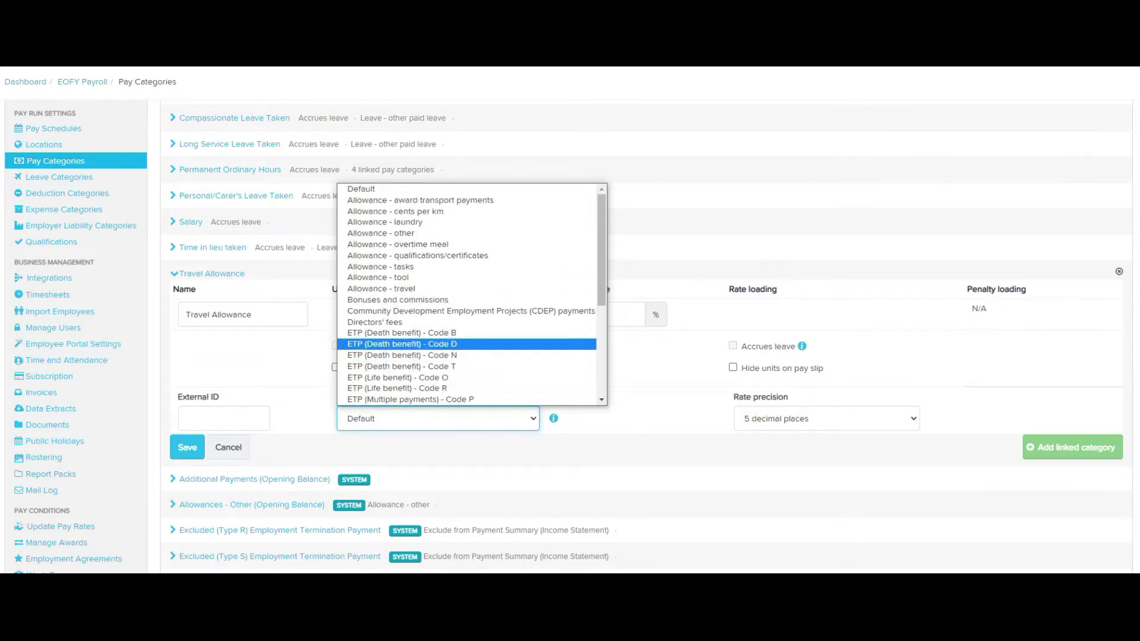
{"action": "left_click", "coordinate": [381, 288]}
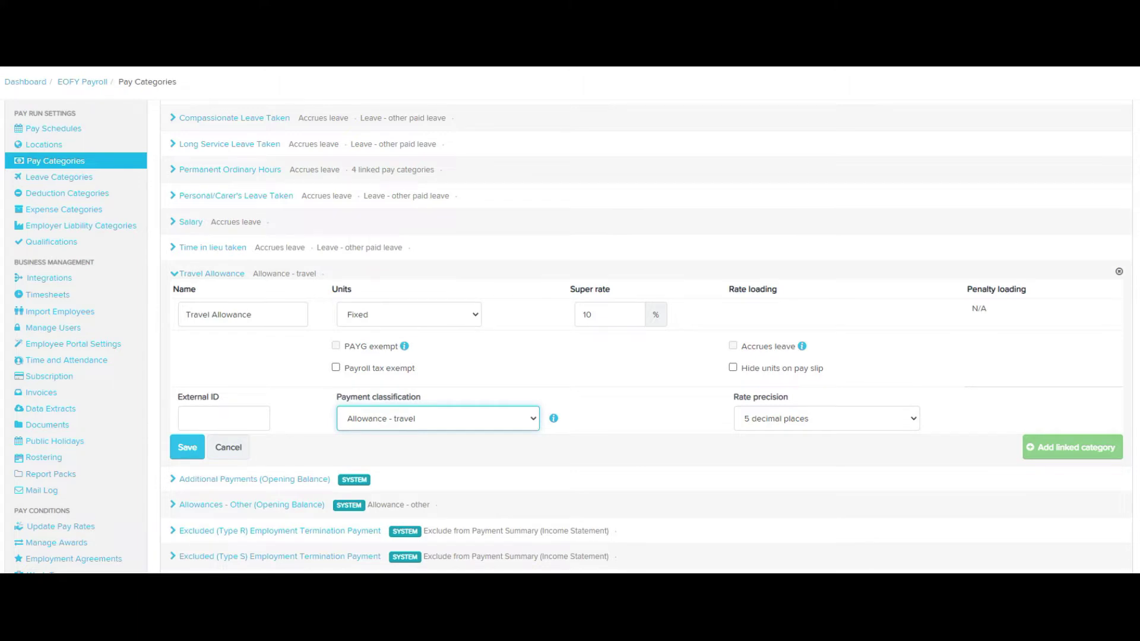
{"action": "left_click", "coordinate": [187, 447]}
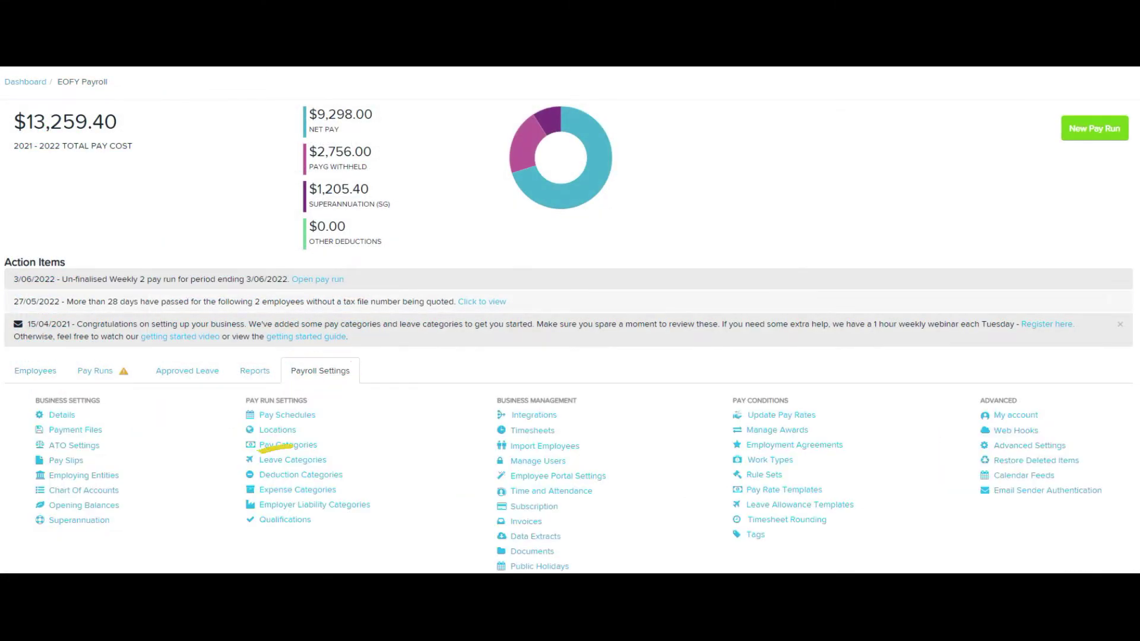
- Review the classifications of the Union or professional association fees and Salary Sacrifice Super deduction categories, and the Weekly 2 pay run's details
{"action": "left_click", "coordinate": [300, 475]}
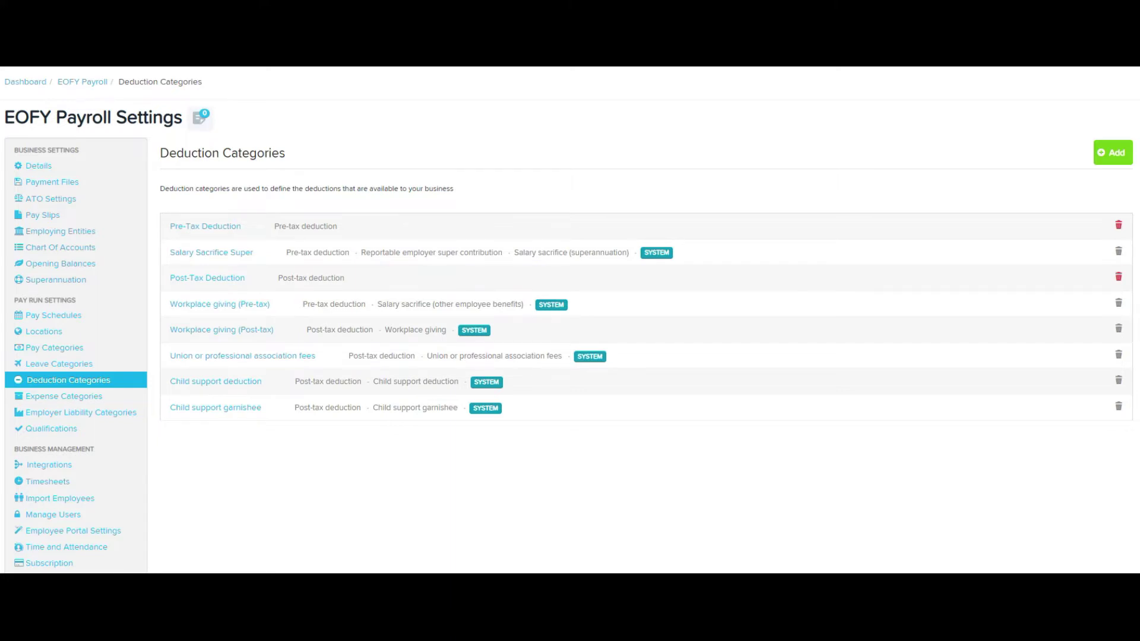
{"action": "left_click", "coordinate": [242, 356]}
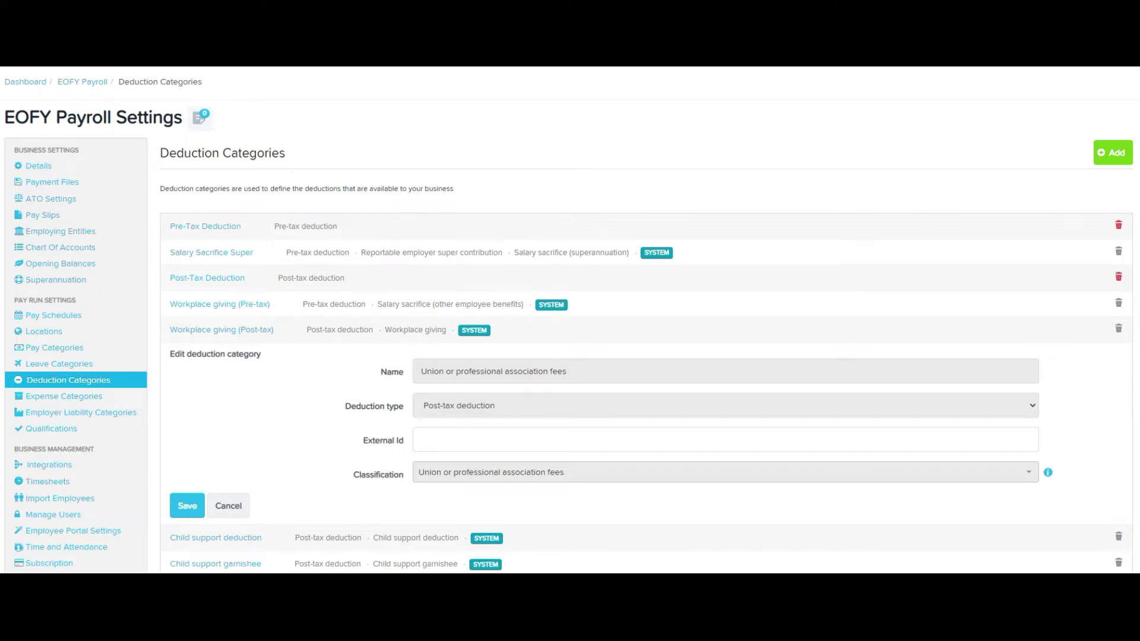
{"action": "left_click", "coordinate": [228, 505]}
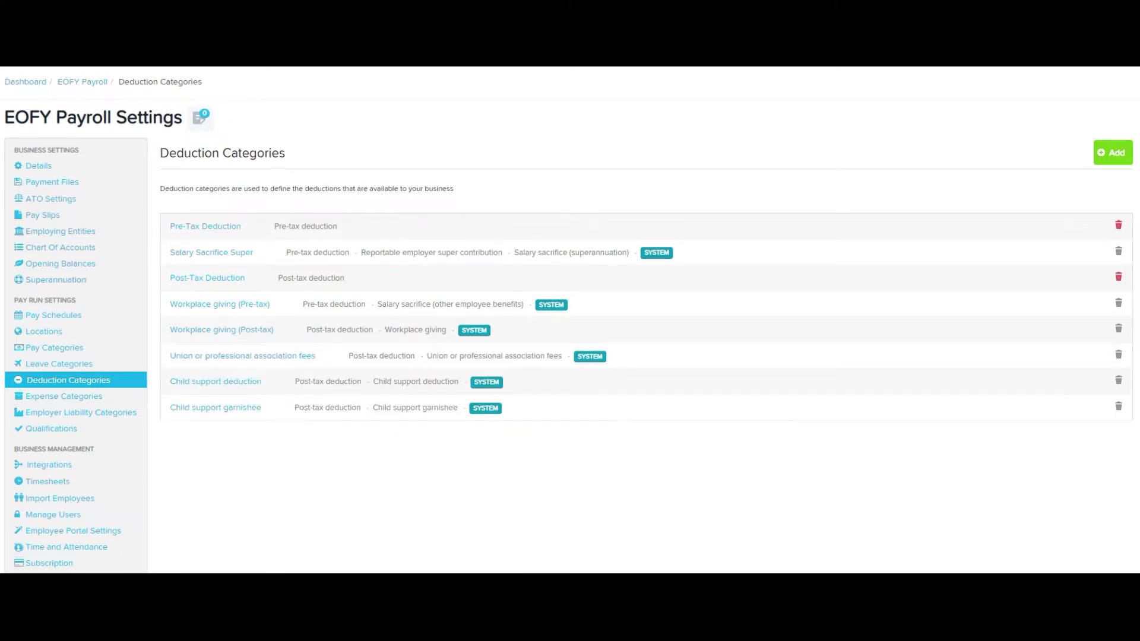
{"action": "left_click", "coordinate": [212, 253]}
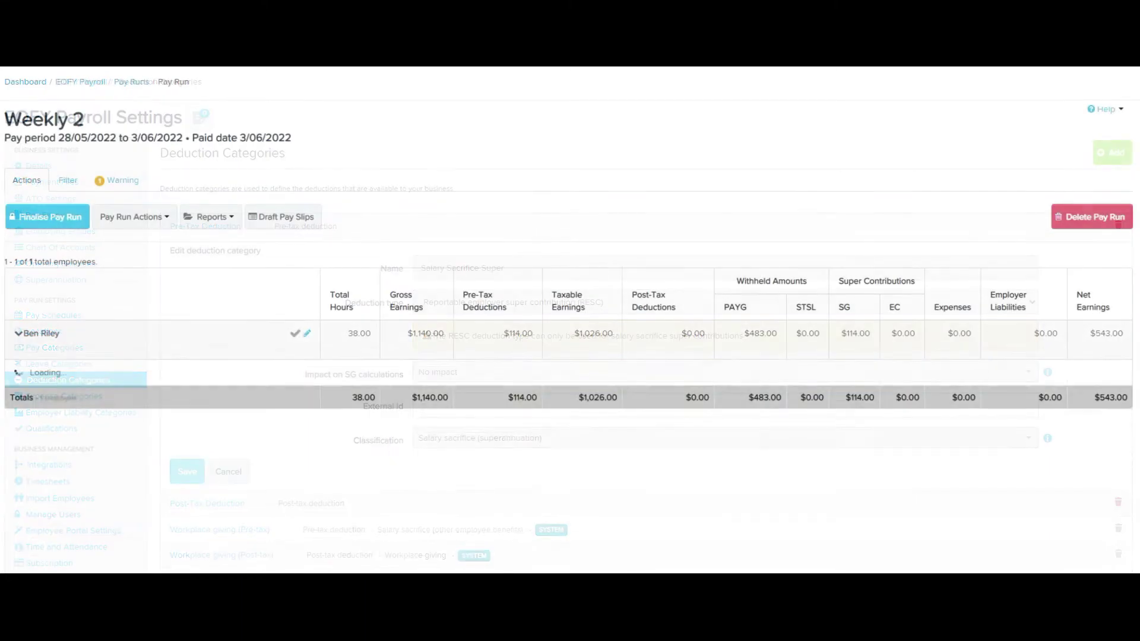
{"action": "scroll", "coordinate": [570, 321], "scroll_direction": "down", "scroll_amount": 3}
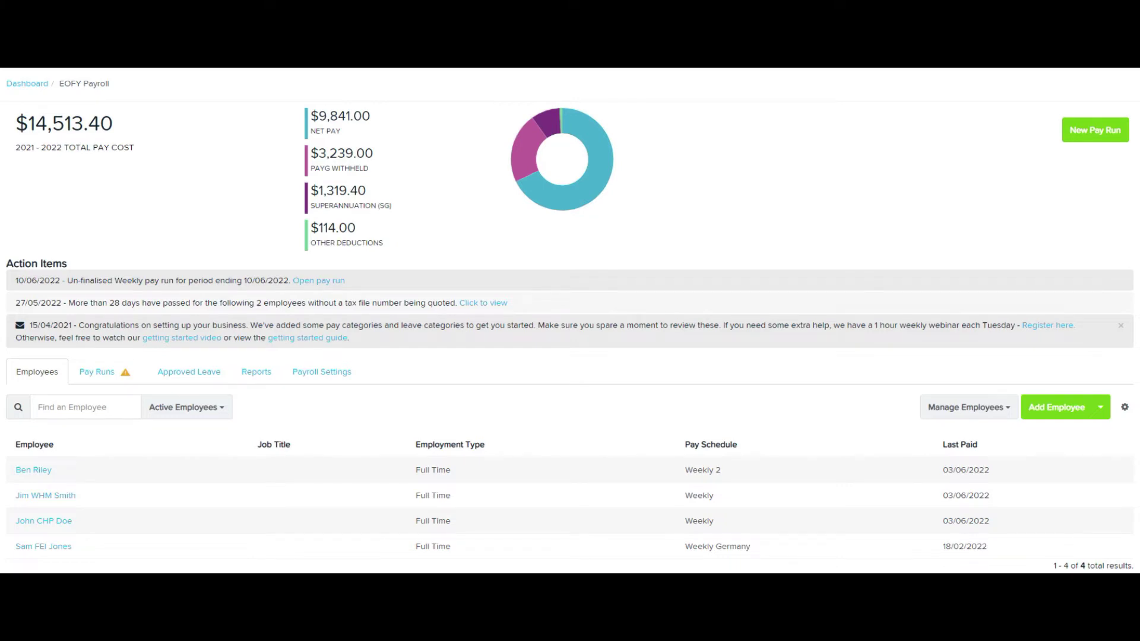
- Open the incomplete Weekly pay run for 4/06/2022 to 10/06/2022 and finalise it
{"action": "left_click", "coordinate": [97, 371]}
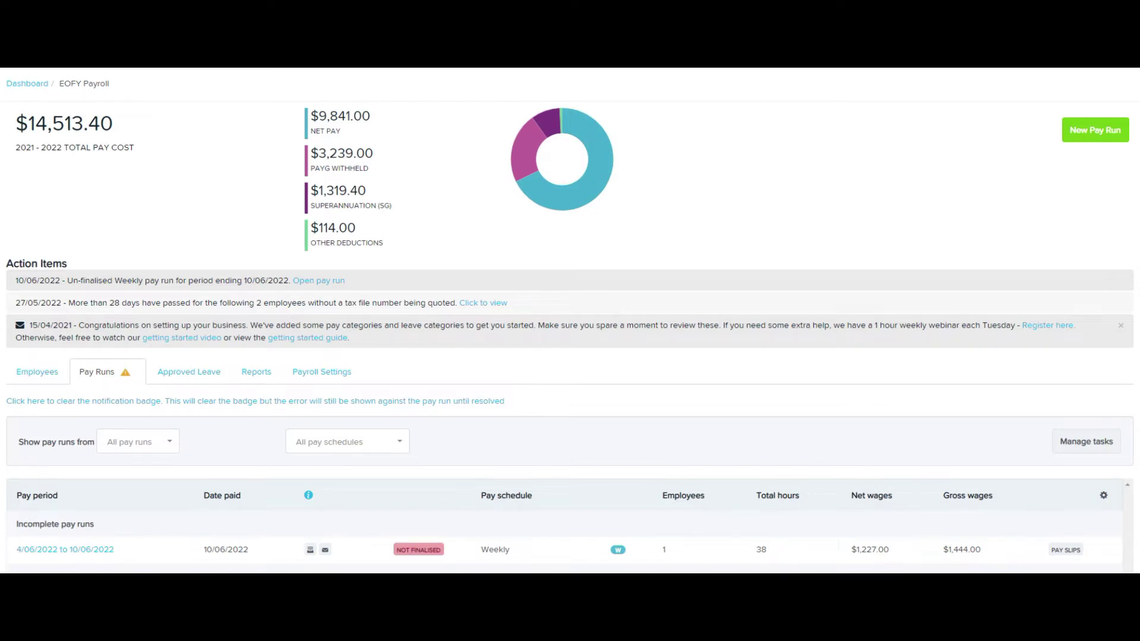
{"action": "scroll", "coordinate": [570, 337], "scroll_direction": "down", "scroll_amount": 2}
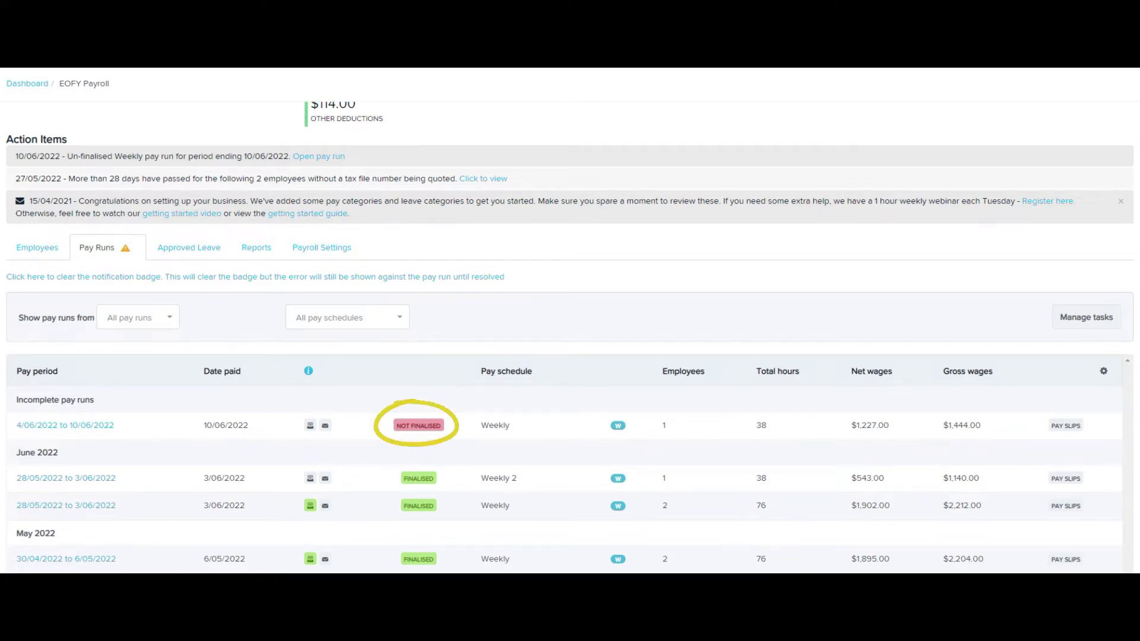
{"action": "left_click", "coordinate": [65, 425]}
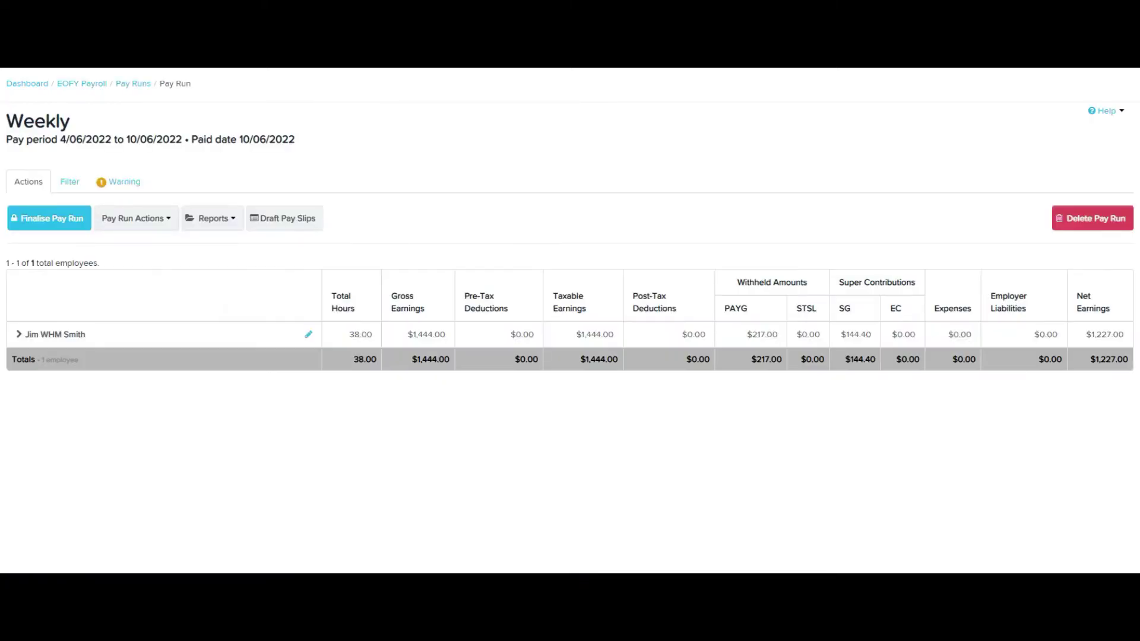
{"action": "left_click", "coordinate": [49, 218]}
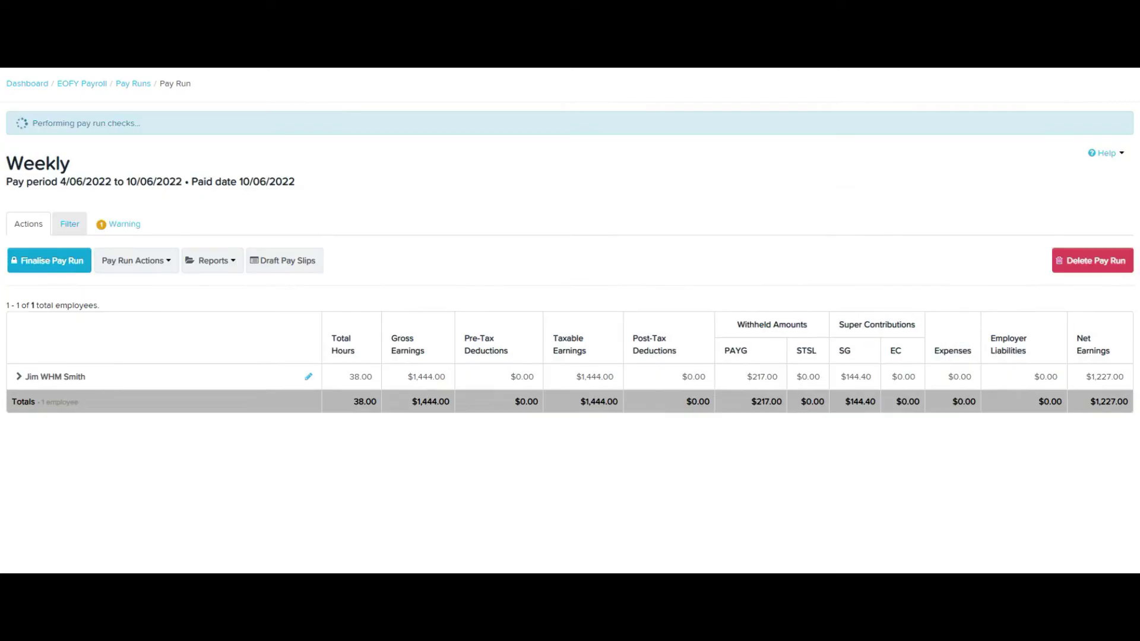
{"action": "left_click", "coordinate": [768, 274]}
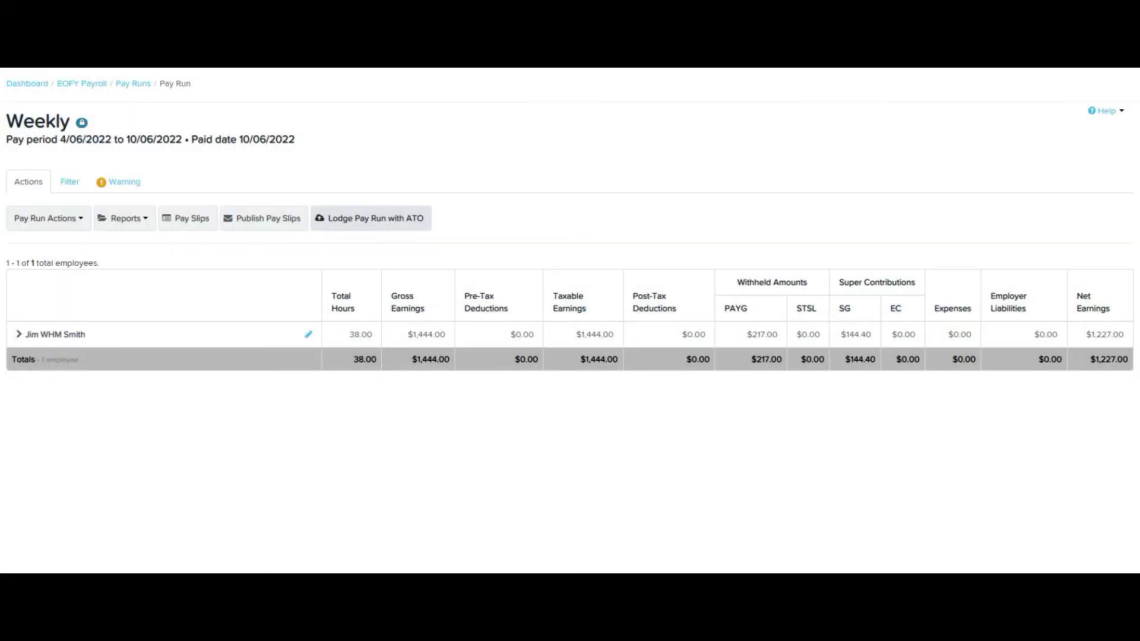
- Lodge the Weekly pay run's pay event with the ATO, signing the declaration, and check its lodgement status among the pay runs
{"action": "left_click", "coordinate": [371, 218]}
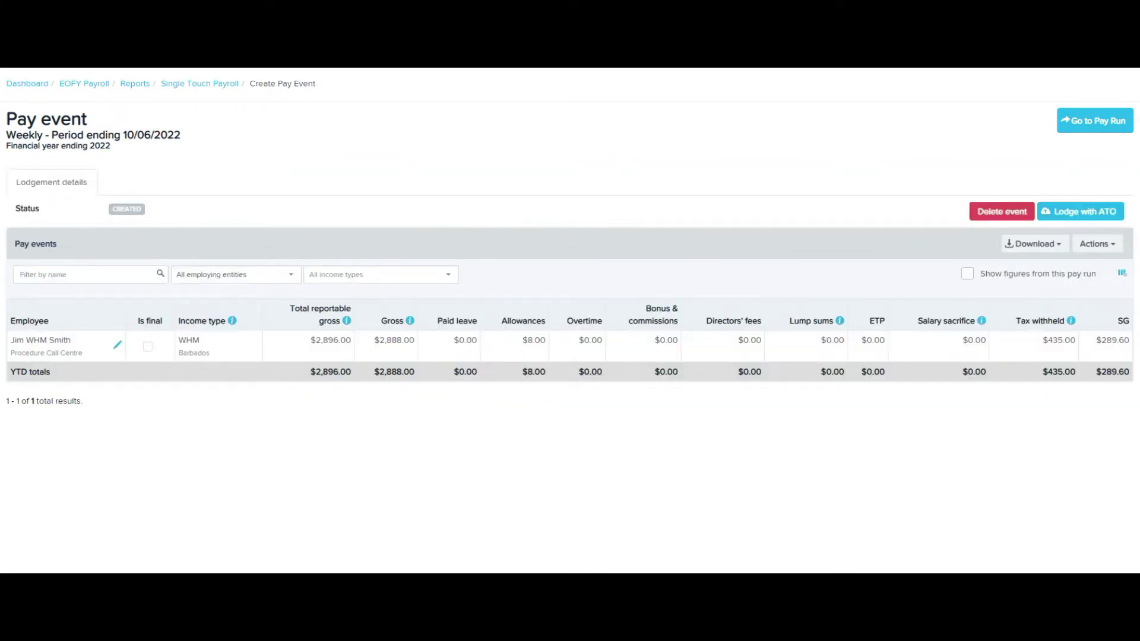
{"action": "left_click", "coordinate": [1080, 212]}
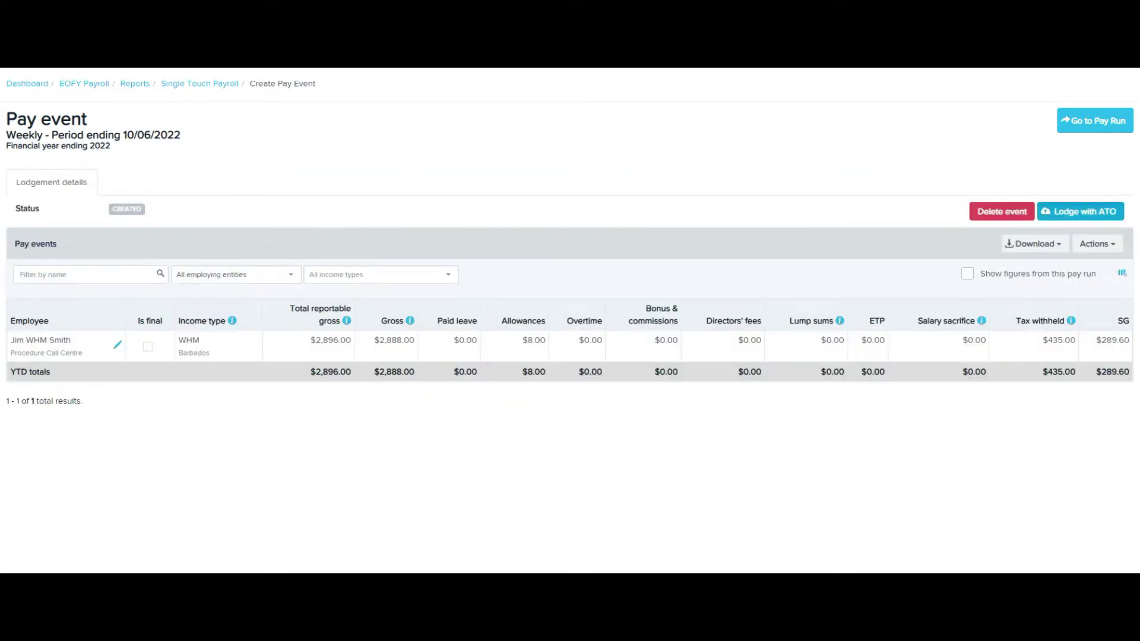
{"action": "left_click", "coordinate": [381, 204]}
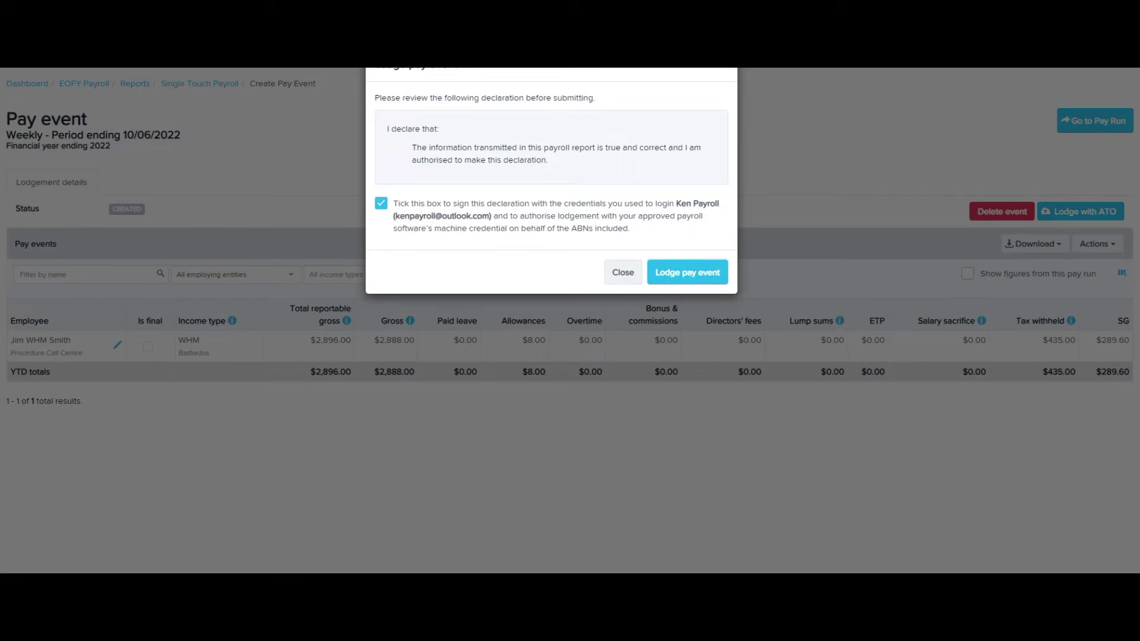
{"action": "left_click", "coordinate": [687, 273]}
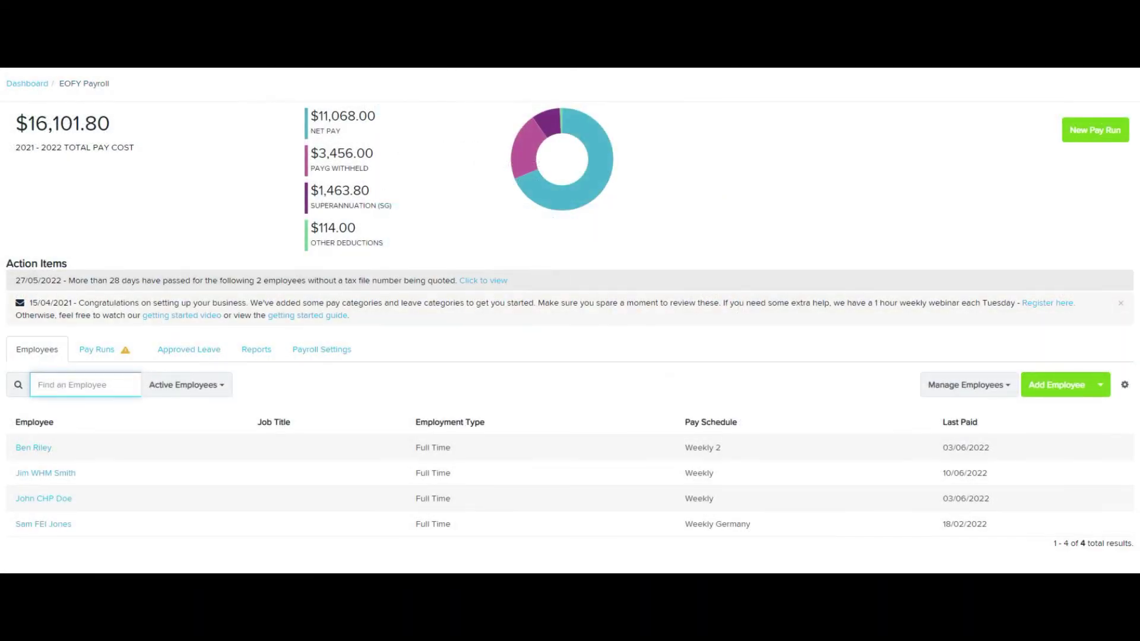
{"action": "left_click", "coordinate": [97, 350]}
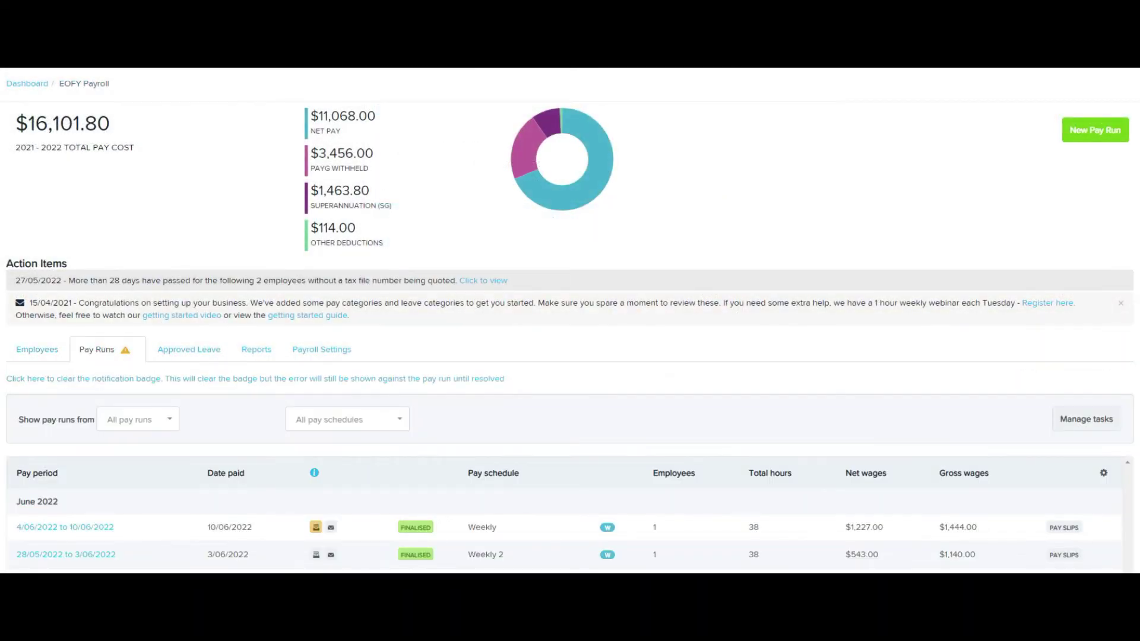
{"action": "scroll", "coordinate": [570, 356], "scroll_direction": "down", "scroll_amount": 1}
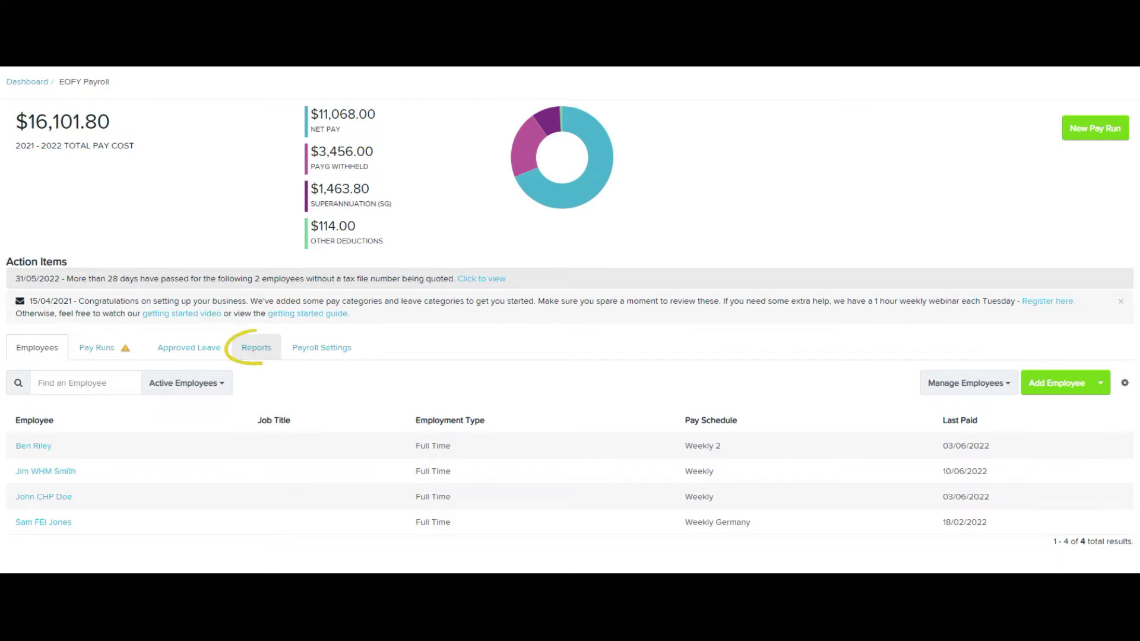
- Open the Single Touch Payroll report and start the finalisation process
{"action": "left_click", "coordinate": [256, 347]}
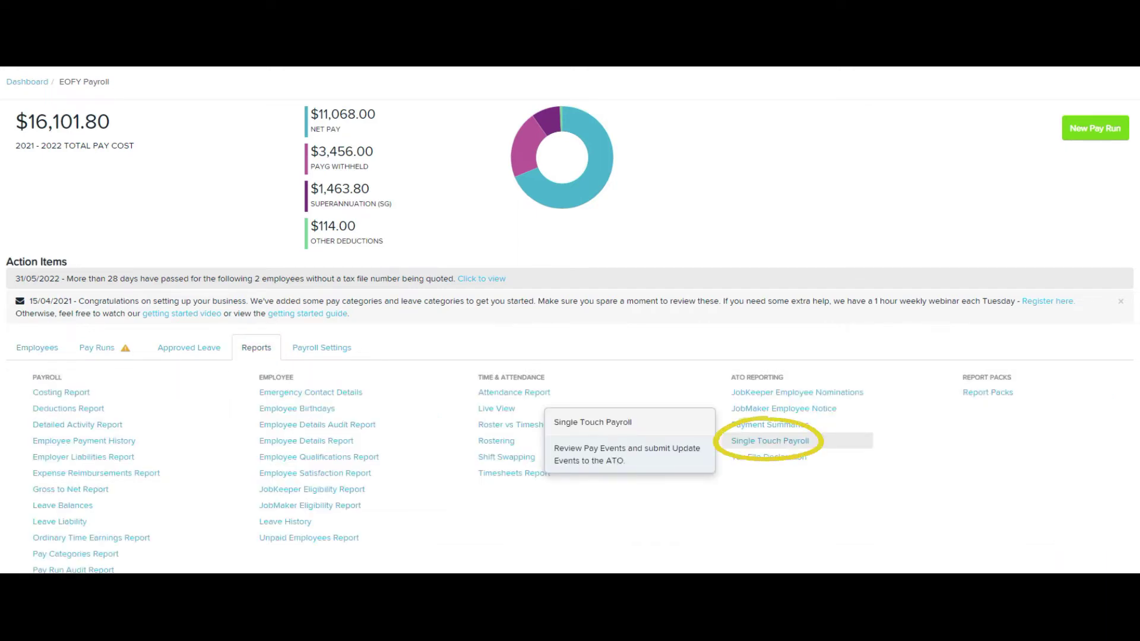
{"action": "left_click", "coordinate": [771, 440]}
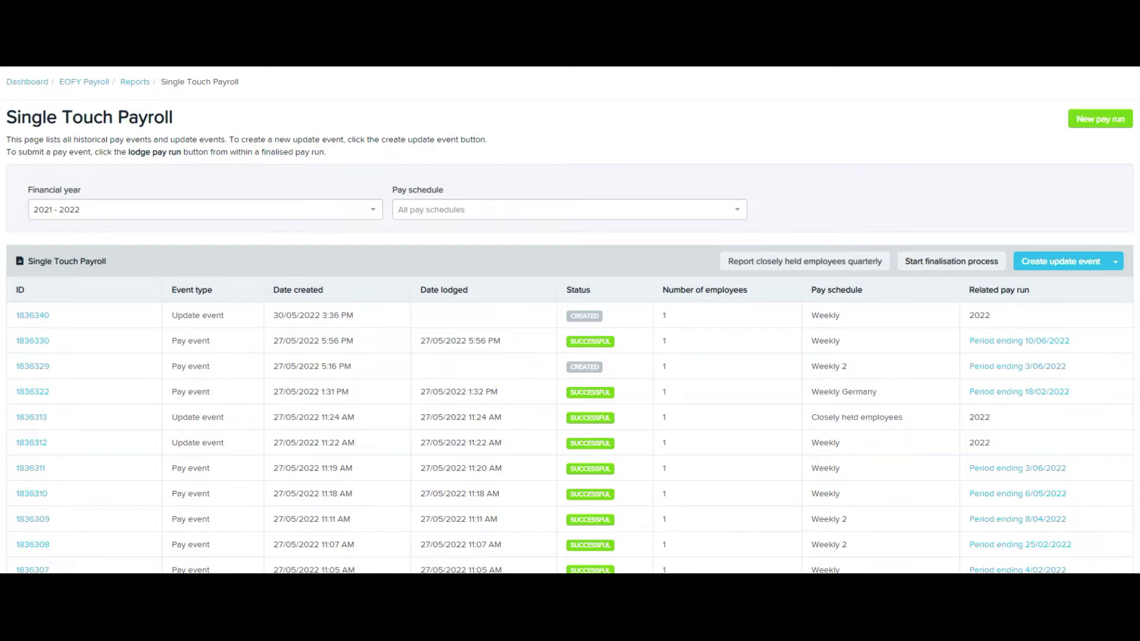
{"action": "left_click", "coordinate": [951, 262]}
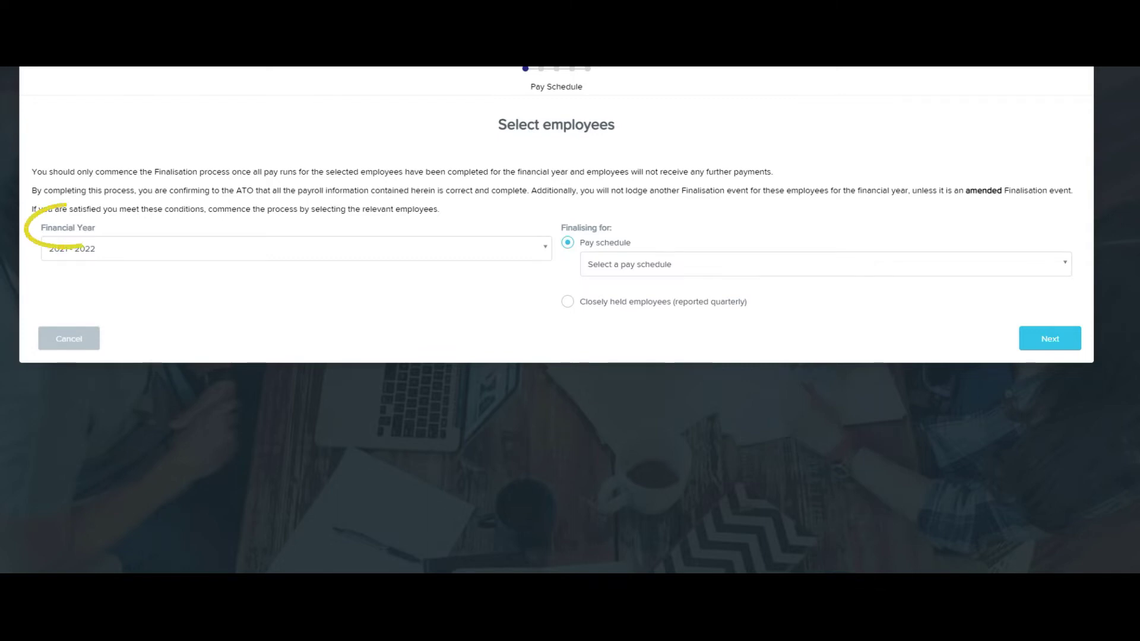
- Choose financial year 2021 - 2022 and All pay schedules for the finalisation, and continue to the payroll data
{"action": "left_click", "coordinate": [297, 249]}
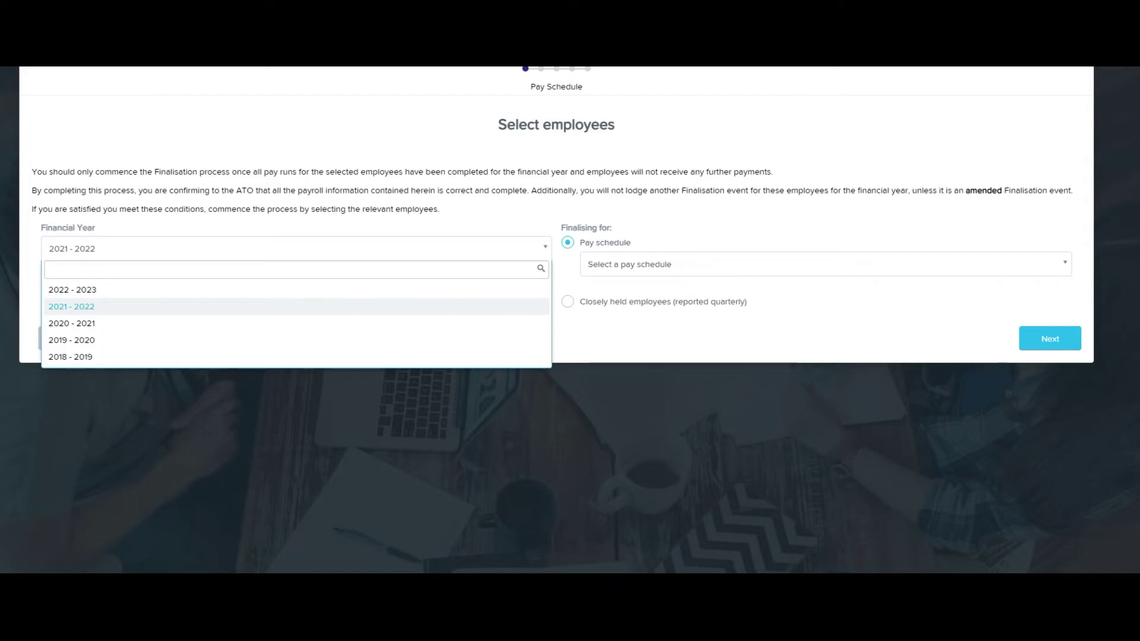
{"action": "left_click", "coordinate": [297, 307]}
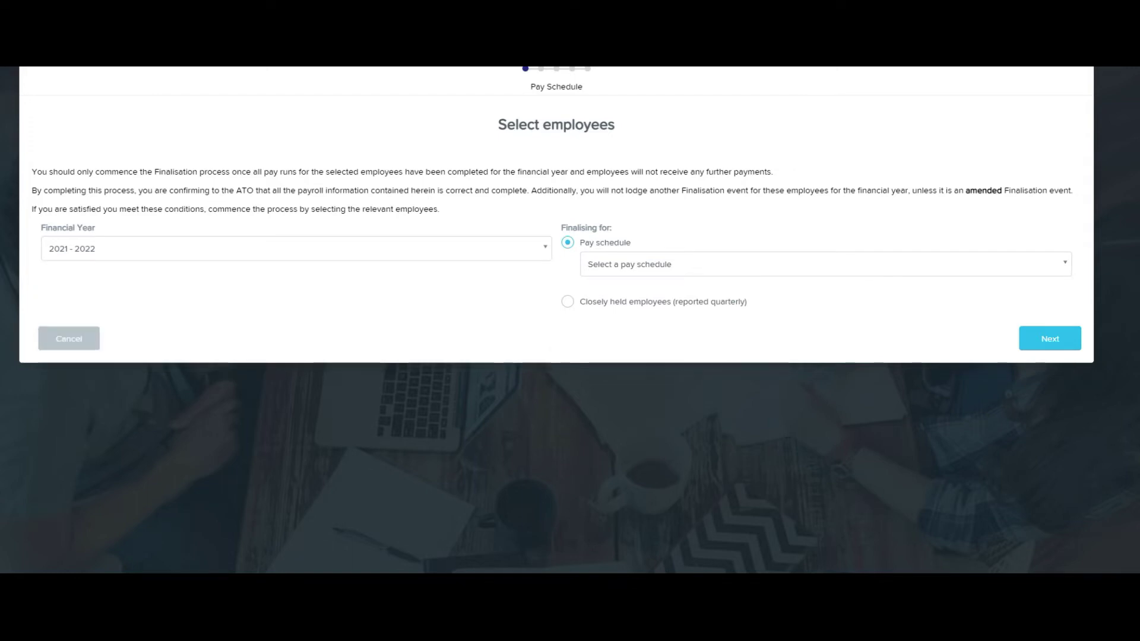
{"action": "left_click", "coordinate": [825, 264]}
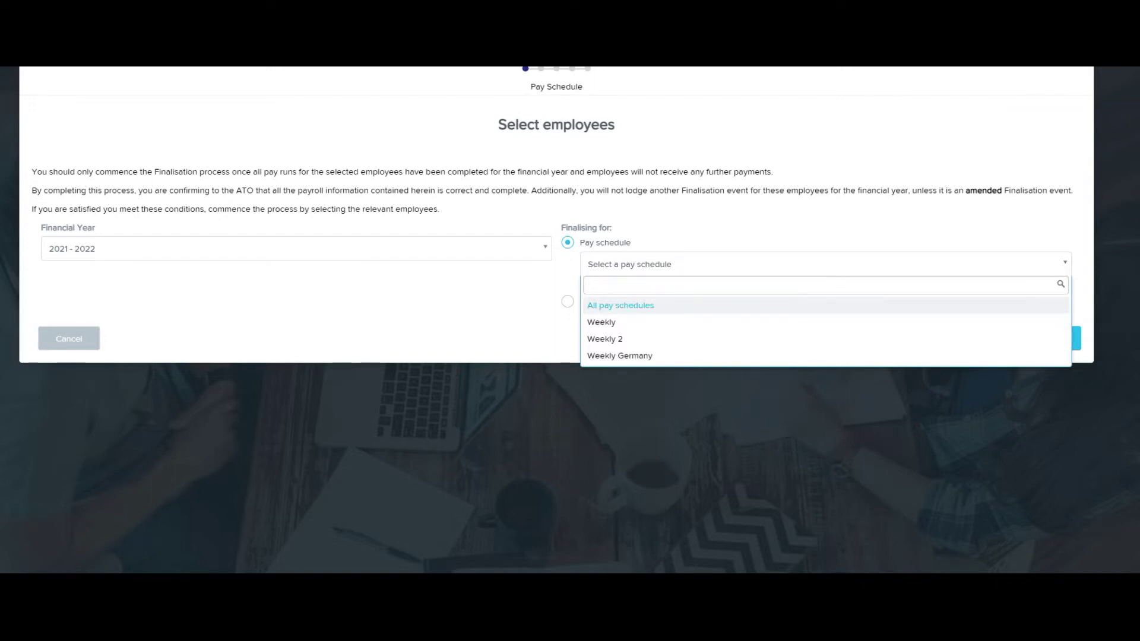
{"action": "key", "text": "Return"}
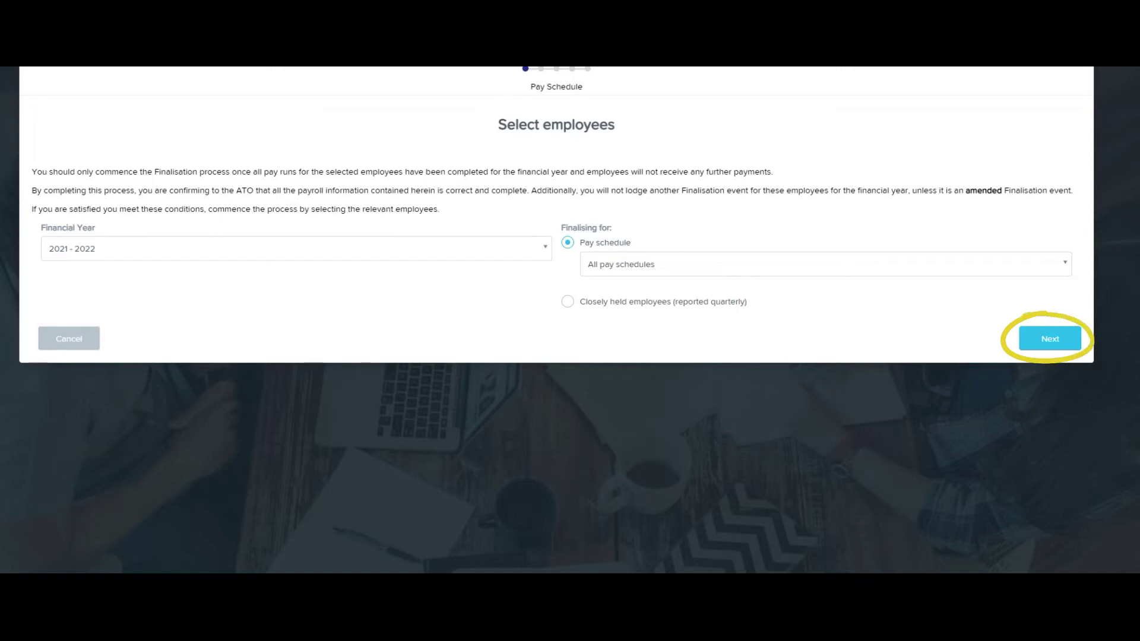
{"action": "left_click", "coordinate": [1050, 339]}
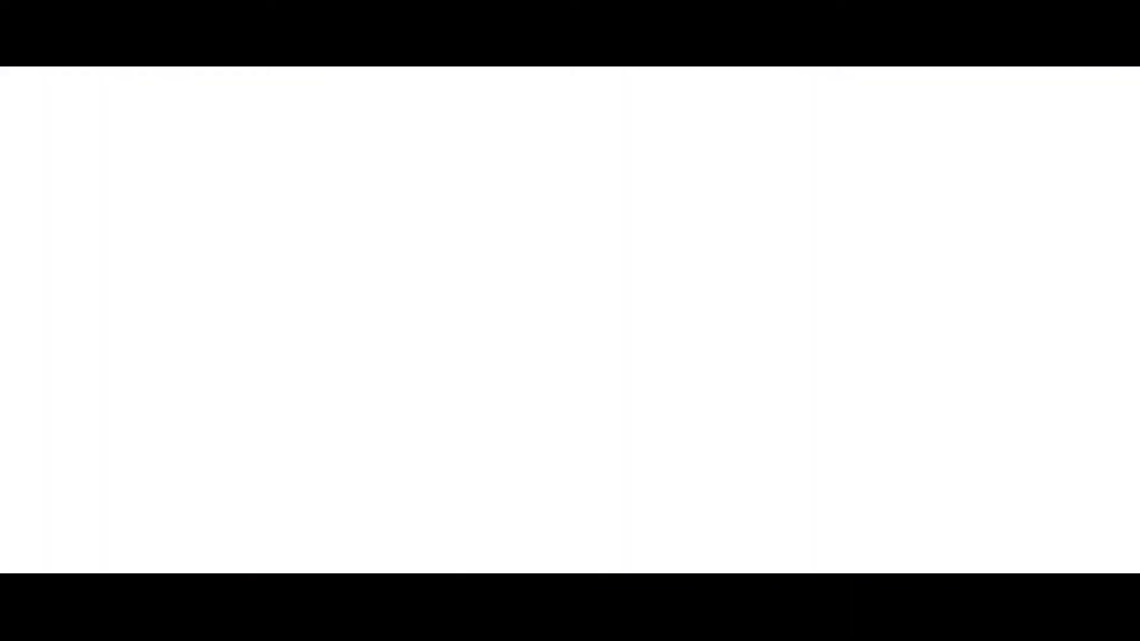
- Remove the surplus spaces and trailing number from the flagged employee's Residential Address Line 1 and refresh the finalisation data
{"action": "scroll", "coordinate": [570, 332], "scroll_direction": "down", "scroll_amount": 10}
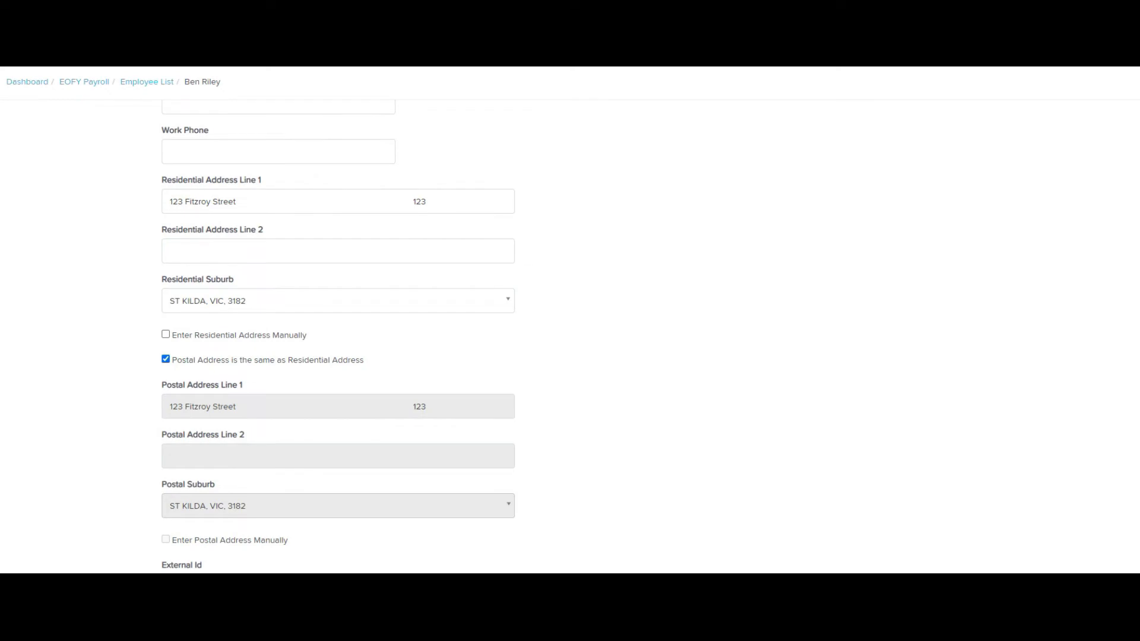
{"action": "left_click_drag", "start_coordinate": [410, 202], "coordinate": [236, 202]}
{"action": "key", "text": "BackSpace"}
{"action": "key", "text": "BackSpace"}
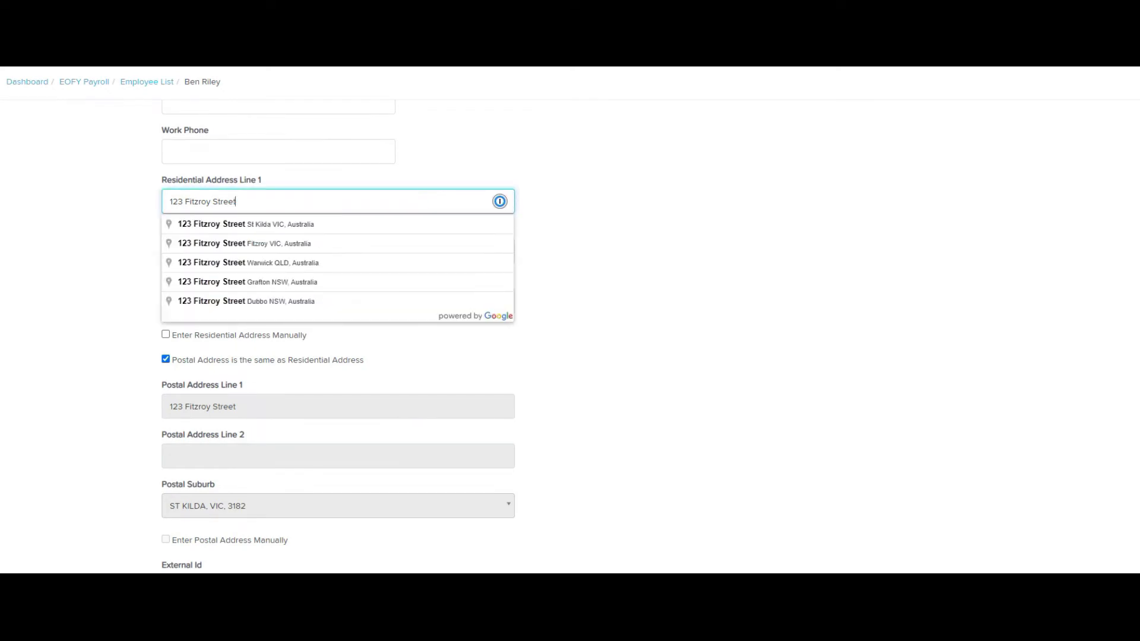
{"action": "scroll", "coordinate": [339, 333], "scroll_direction": "down", "scroll_amount": 3}
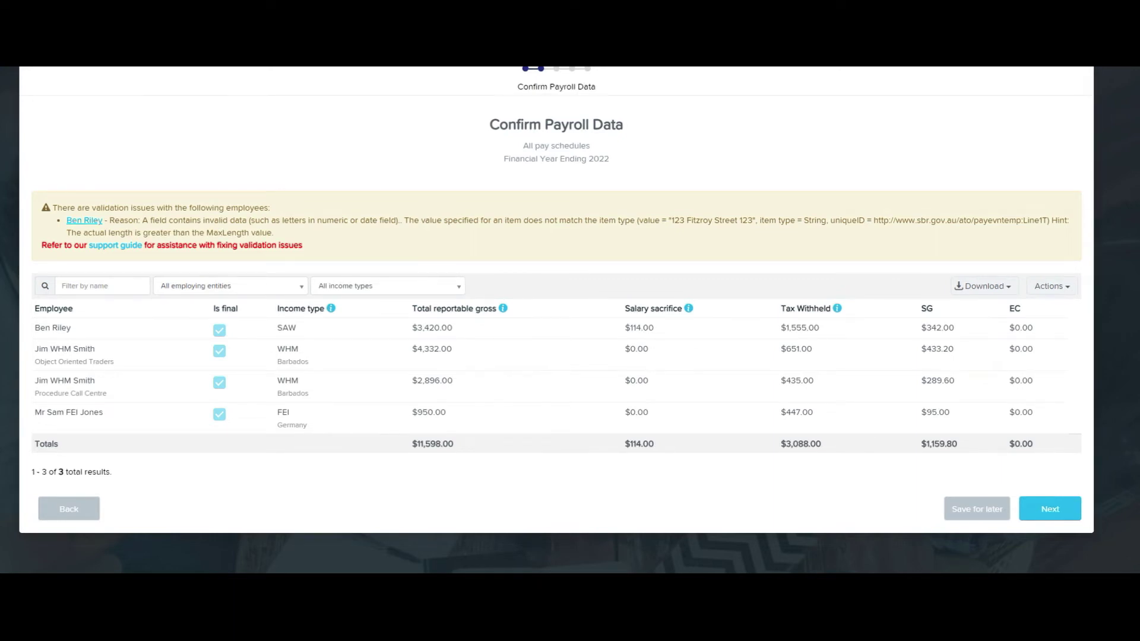
{"action": "left_click", "coordinate": [1052, 286]}
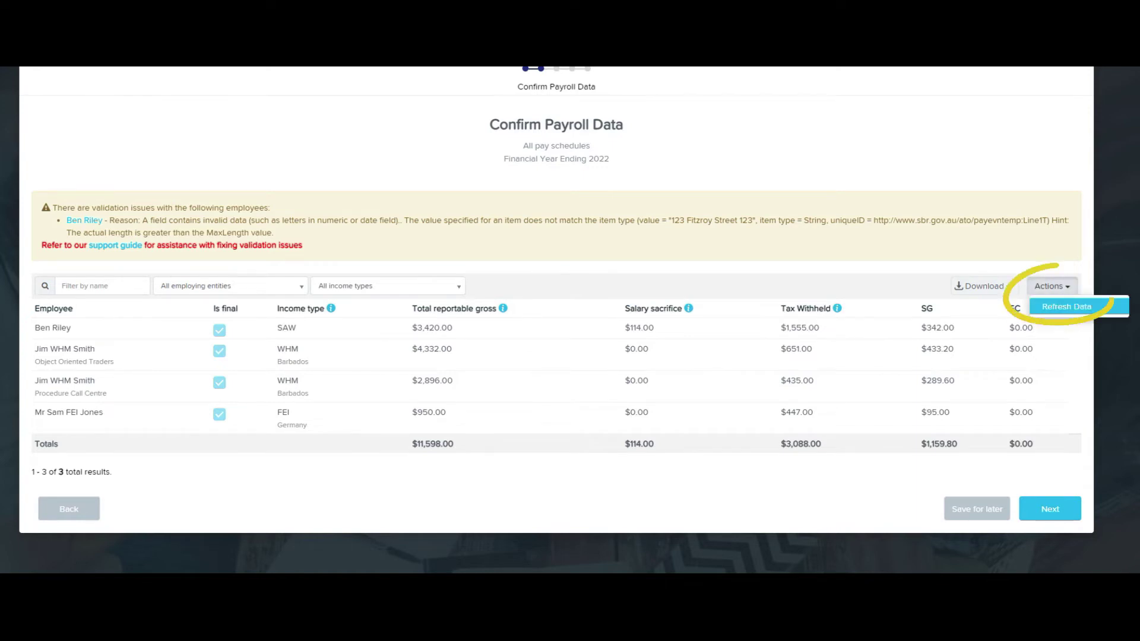
{"action": "left_click", "coordinate": [1066, 307]}
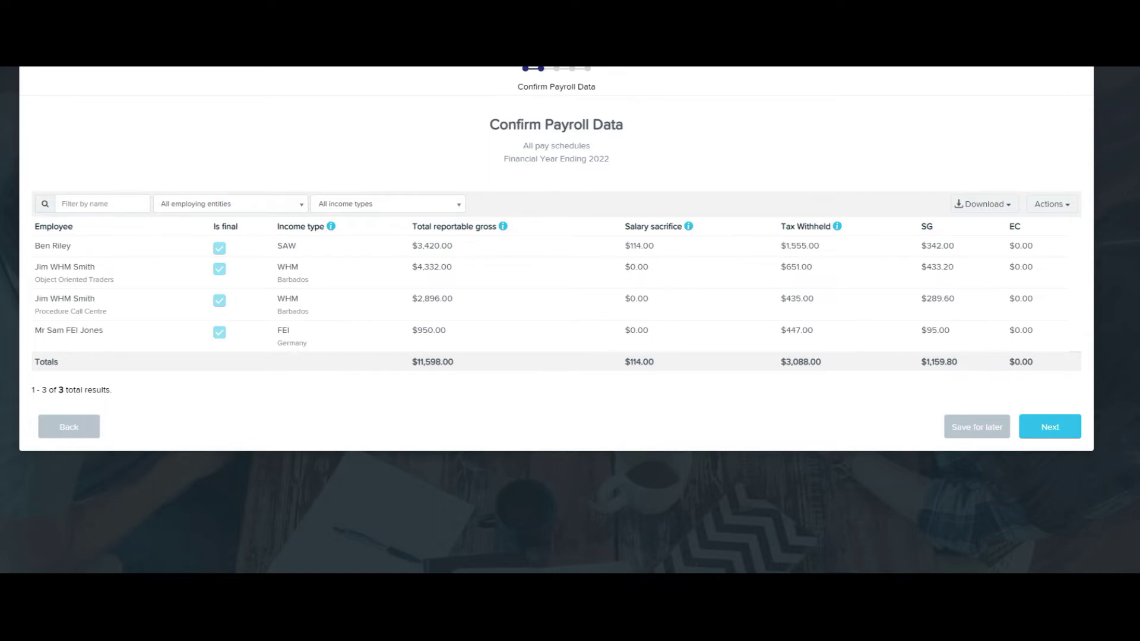
- Filter the payroll data by an employee's name and by the Object Oriented Traders entity, restoring the full list after each filter
{"action": "left_click", "coordinate": [102, 204]}
{"action": "type", "text": "ben"}
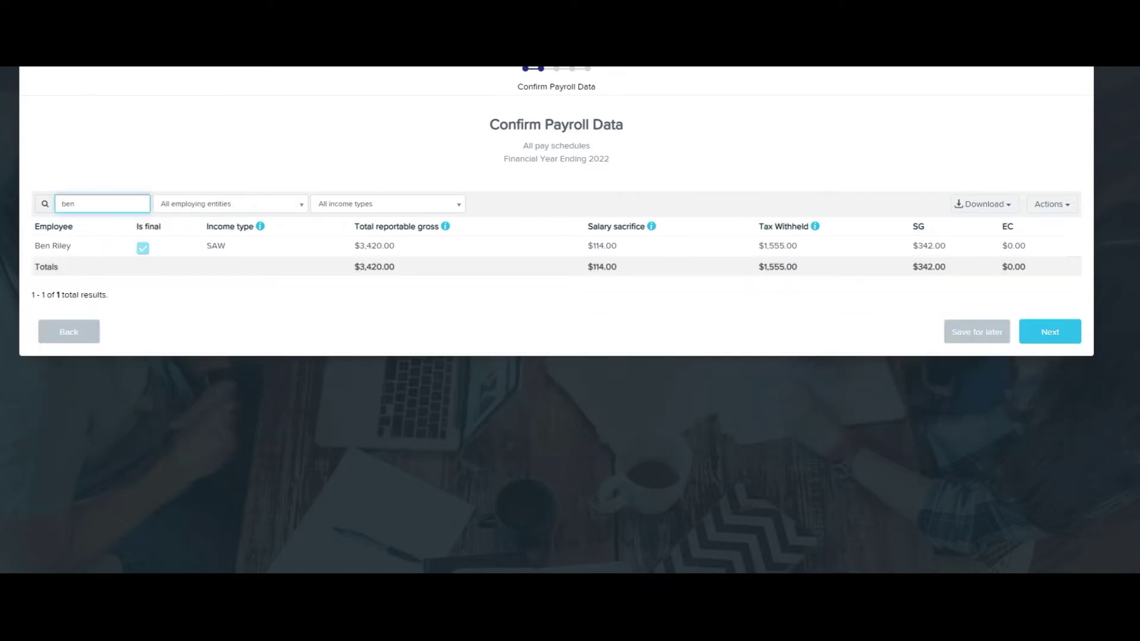
{"action": "key", "text": "BackSpace"}
{"action": "key", "text": "BackSpace"}
{"action": "key", "text": "BackSpace"}
{"action": "left_click", "coordinate": [230, 204]}
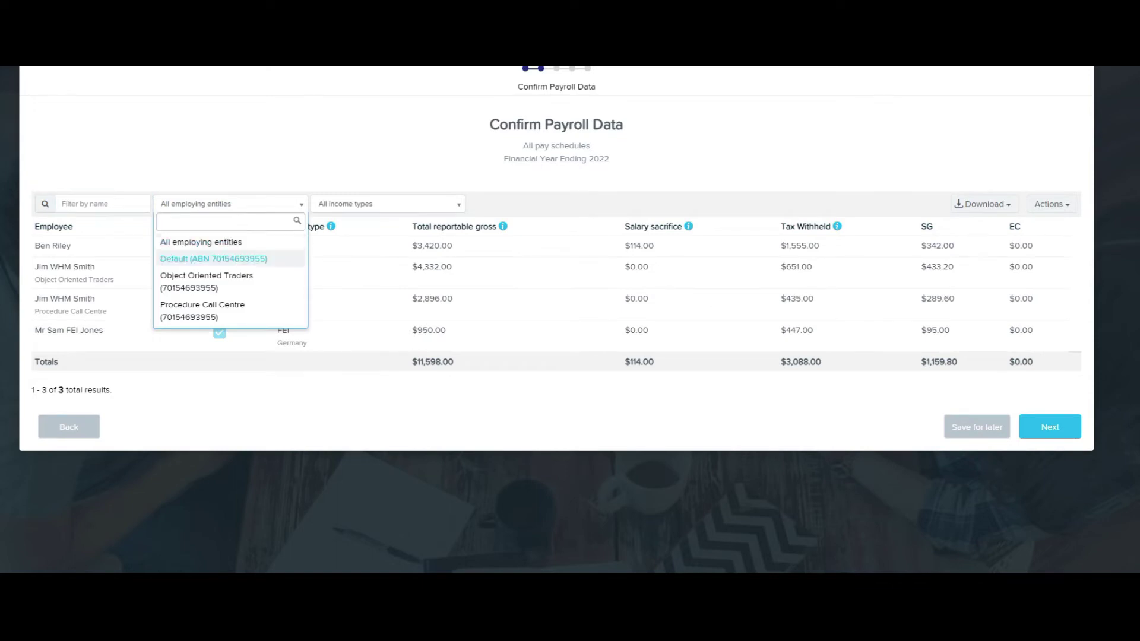
{"action": "left_click", "coordinate": [196, 276]}
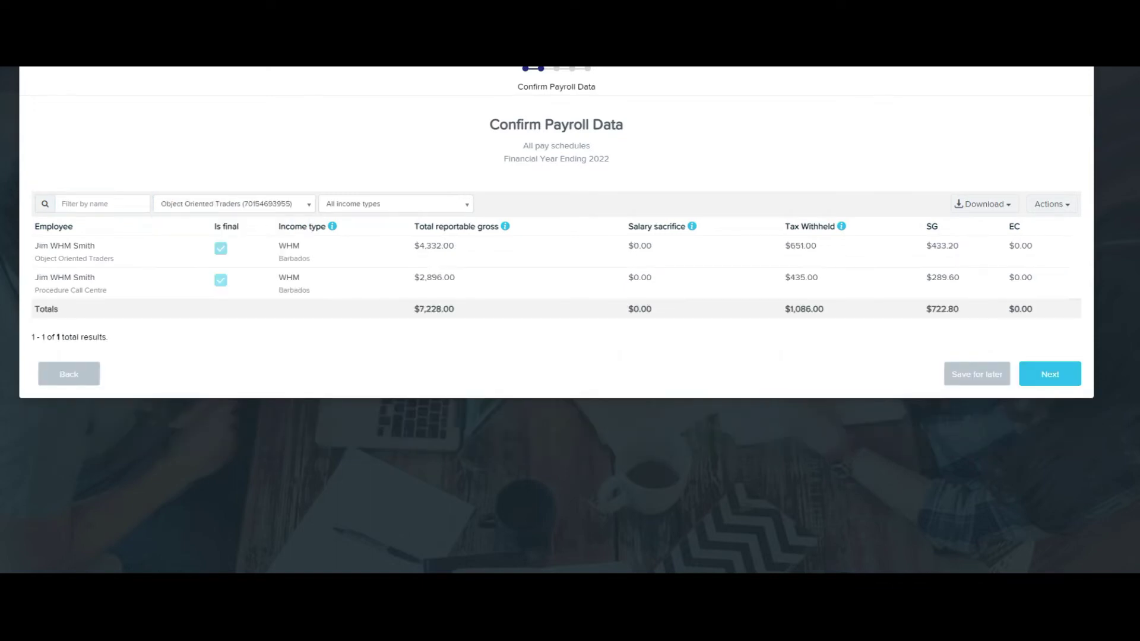
{"action": "left_click", "coordinate": [230, 204]}
{"action": "left_click", "coordinate": [196, 242]}
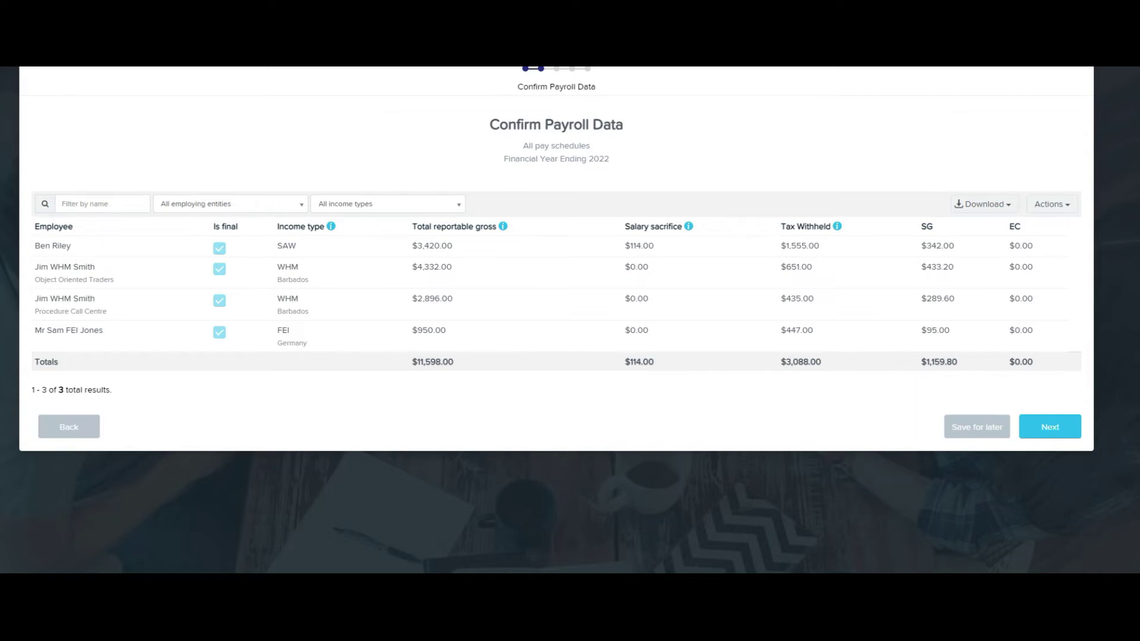
- Check the download formats for the payroll data and save the finalisation for later
{"action": "left_click", "coordinate": [984, 204]}
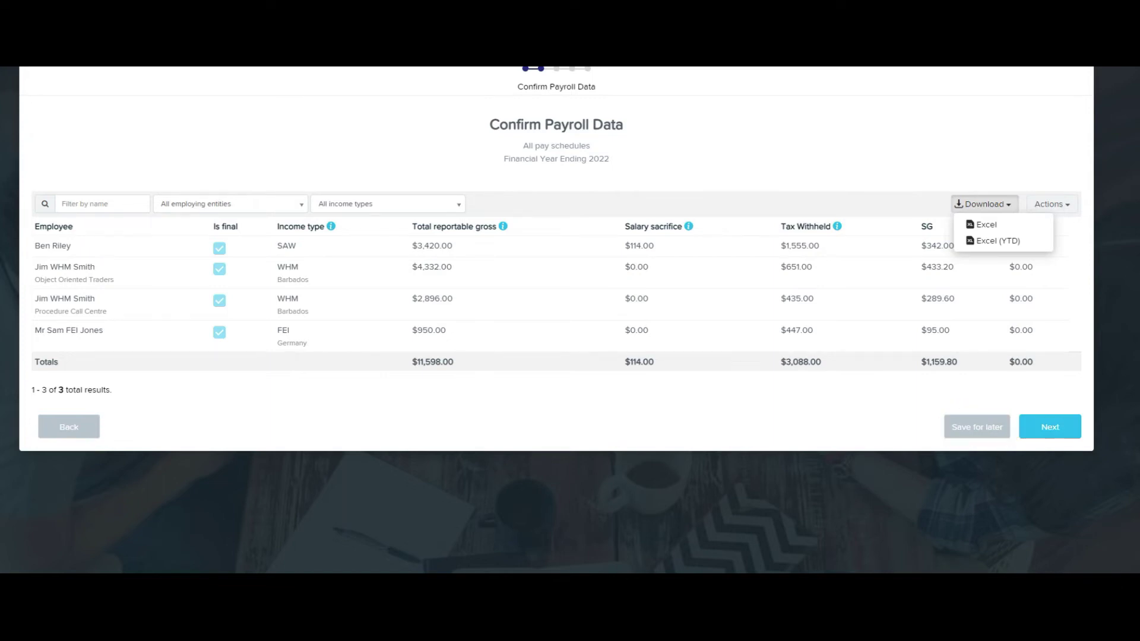
{"action": "left_click", "coordinate": [977, 427]}
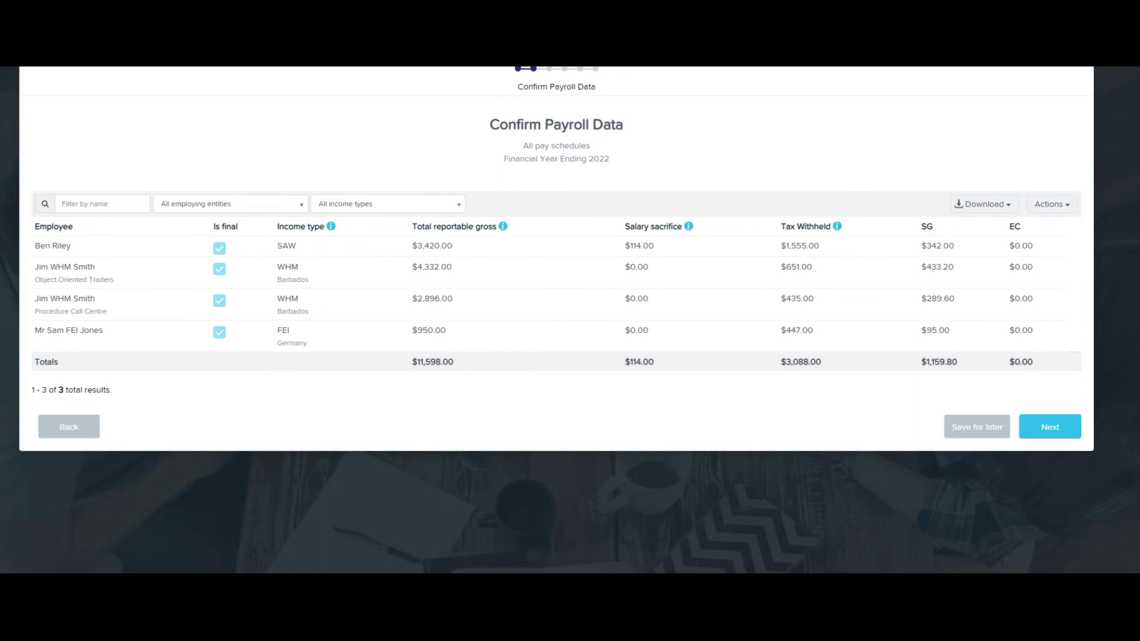
- Accept the payroll data and set the reportable fringe benefits amount of the first listed employee to $100
{"action": "left_click", "coordinate": [1049, 427]}
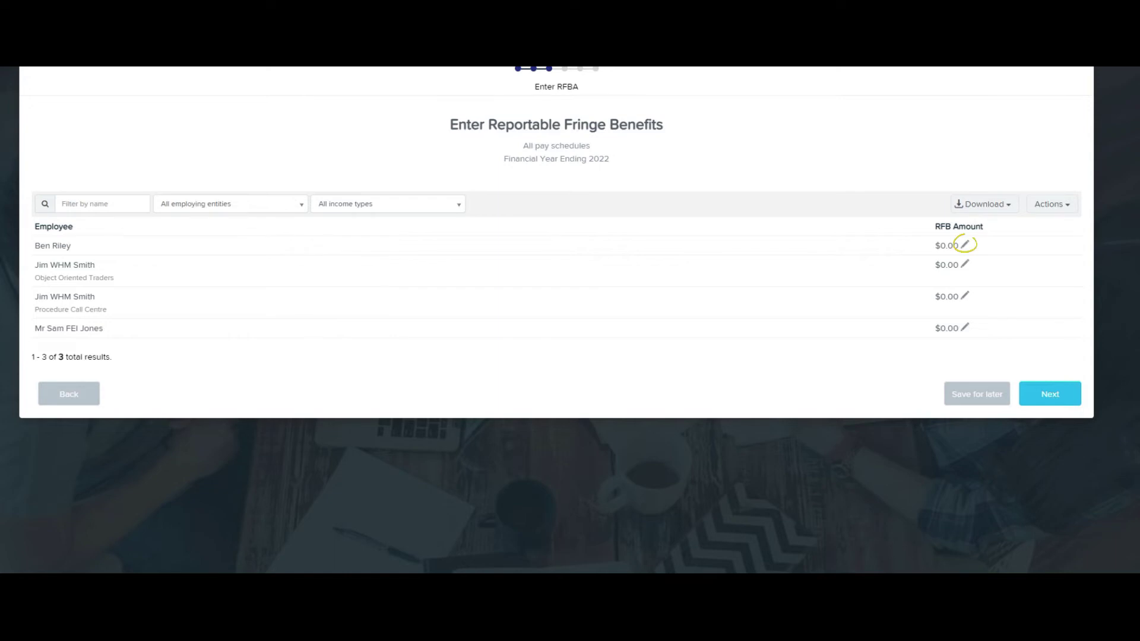
{"action": "left_click", "coordinate": [964, 244]}
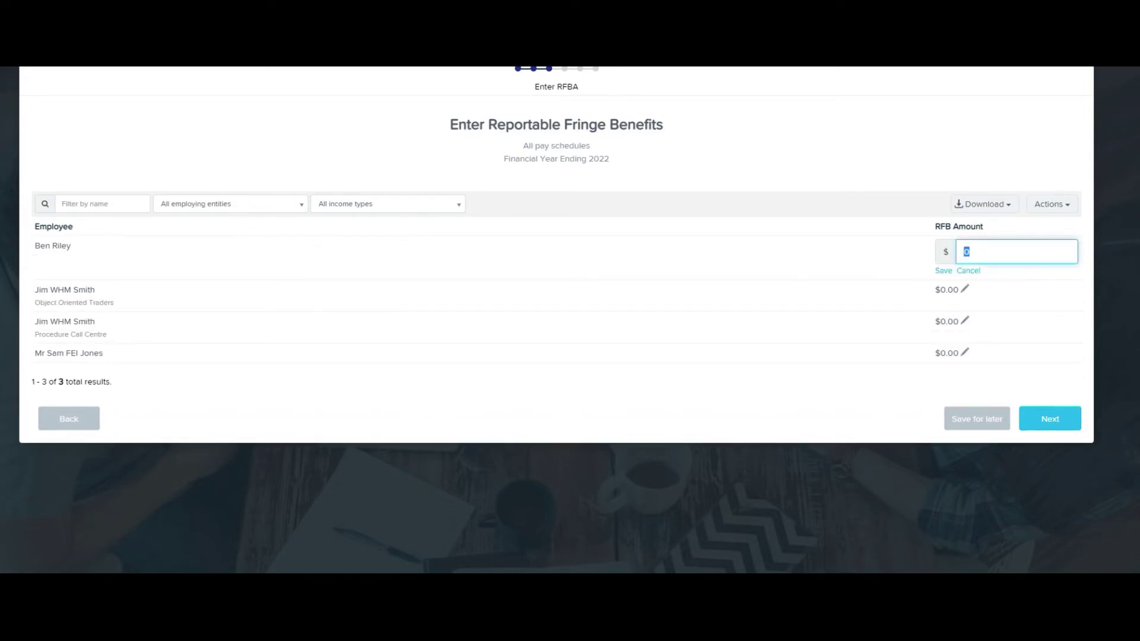
{"action": "type", "text": "100"}
{"action": "left_click", "coordinate": [943, 271]}
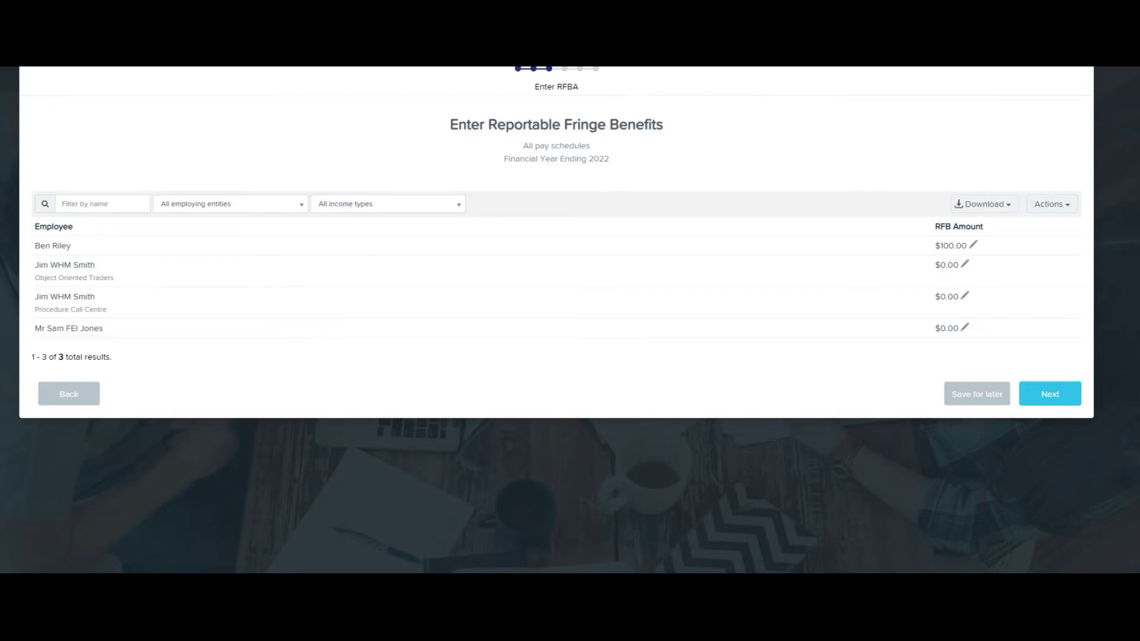
- Export the RFBA template and check its Weekly 2 sheet in Excel
{"action": "left_click", "coordinate": [1051, 203]}
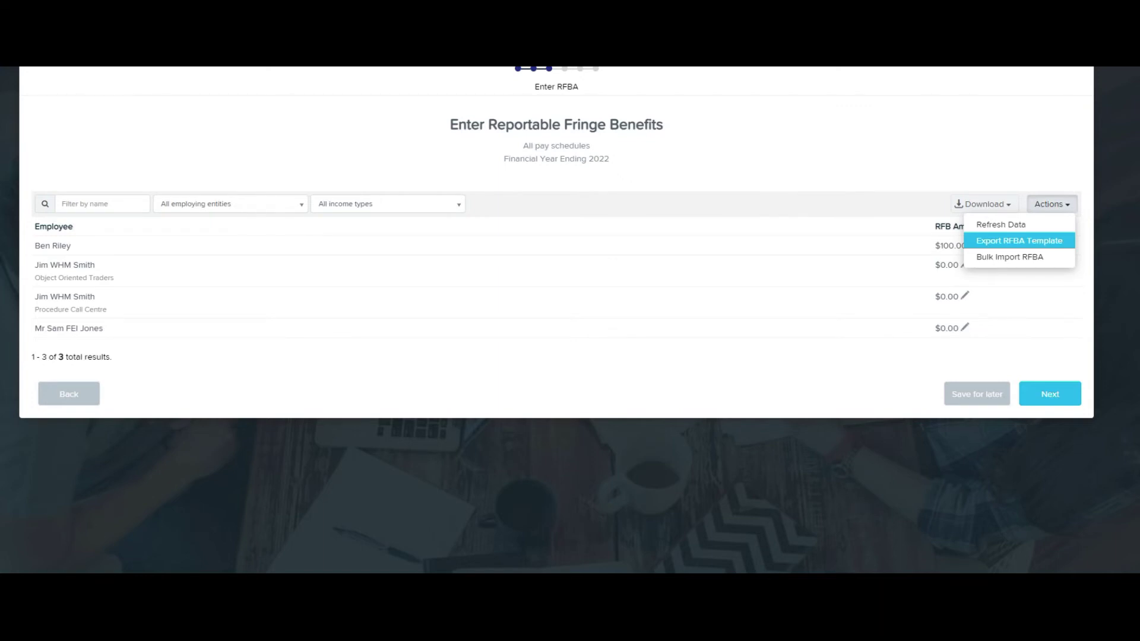
{"action": "left_click", "coordinate": [1019, 240]}
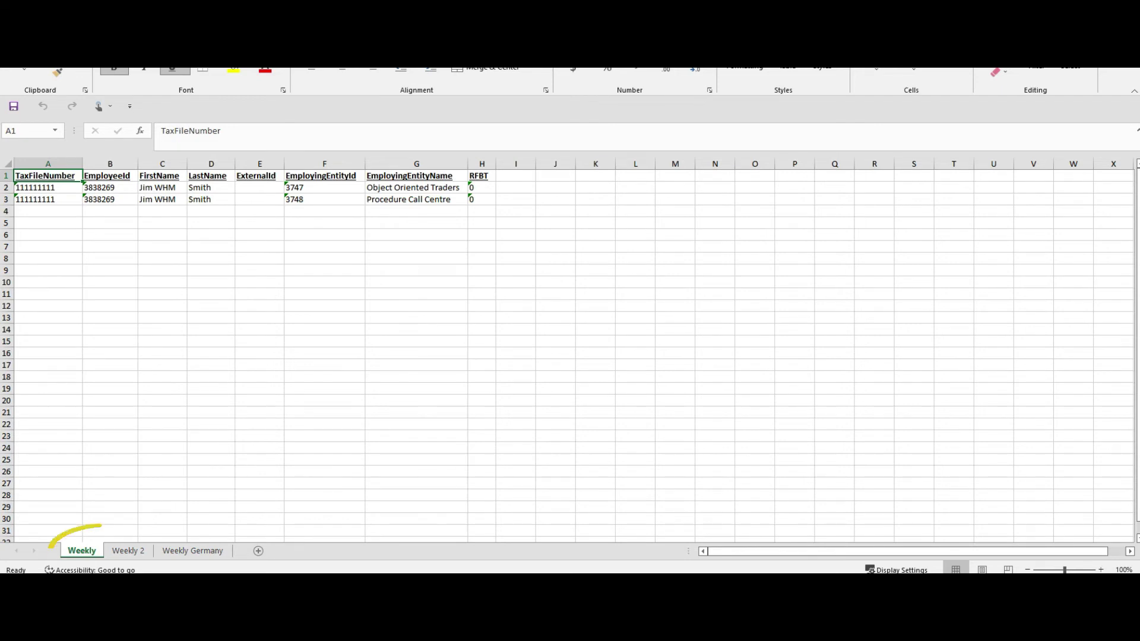
{"action": "key", "text": "ctrl+Page_Down"}
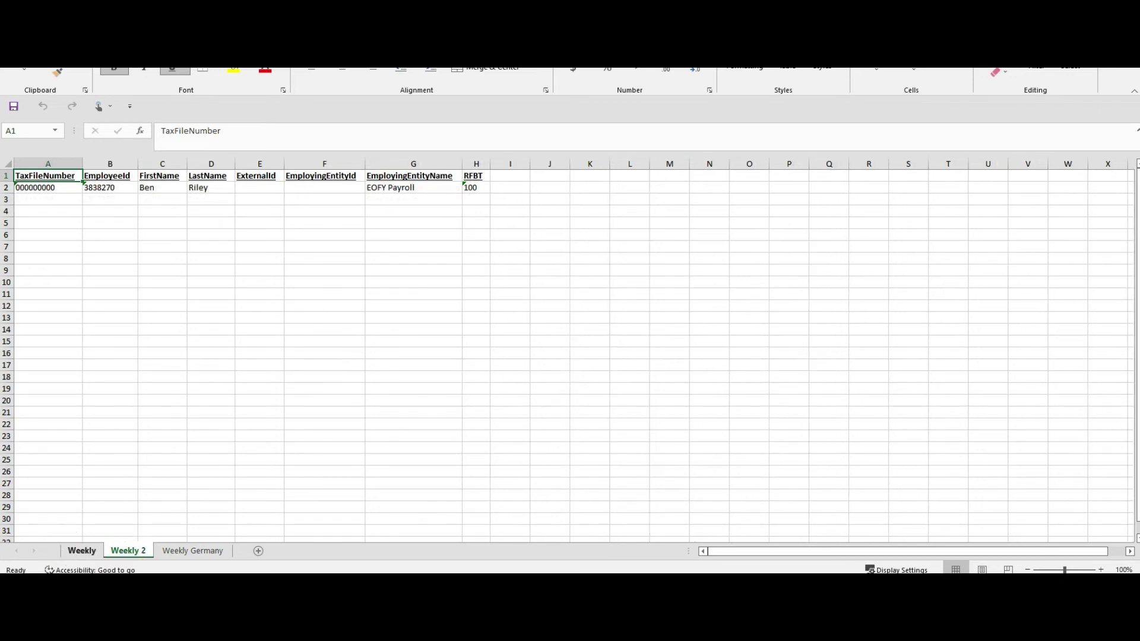
- On the Weekly sheet, set RFBT to 100 for Object Oriented Traders and 200 for Procedure Call Centre, and bulk import the file into the finalisation
{"action": "key", "text": "ctrl+Page_Up"}
{"action": "left_click", "coordinate": [482, 188]}
{"action": "type", "text": "100"}
{"action": "key", "text": "Return"}
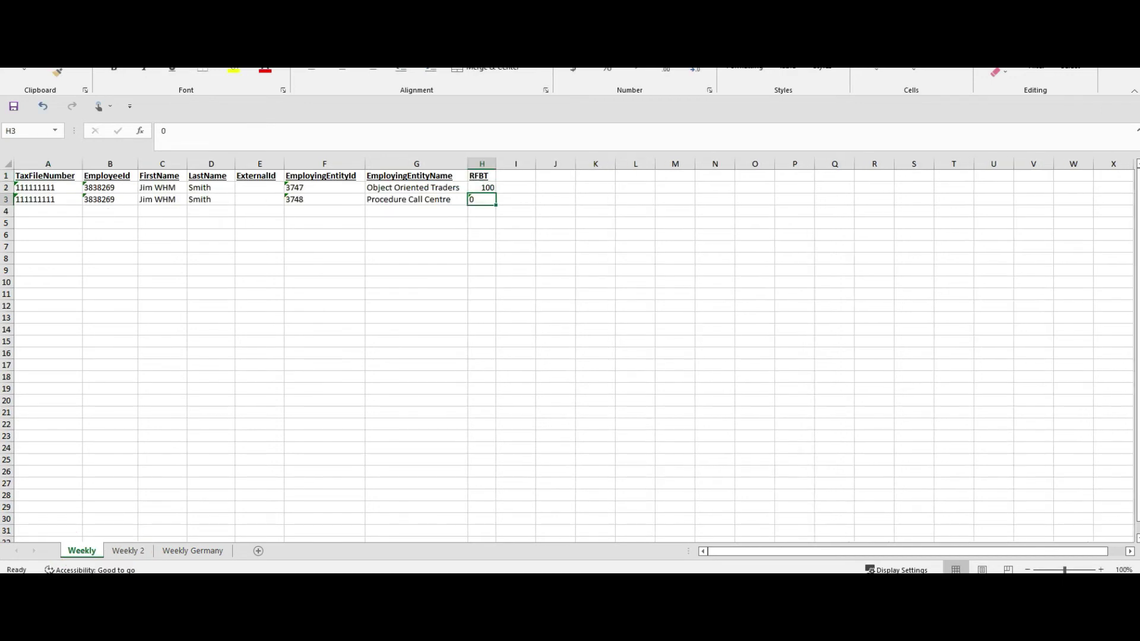
{"action": "type", "text": "200"}
{"action": "key", "text": "Tab"}
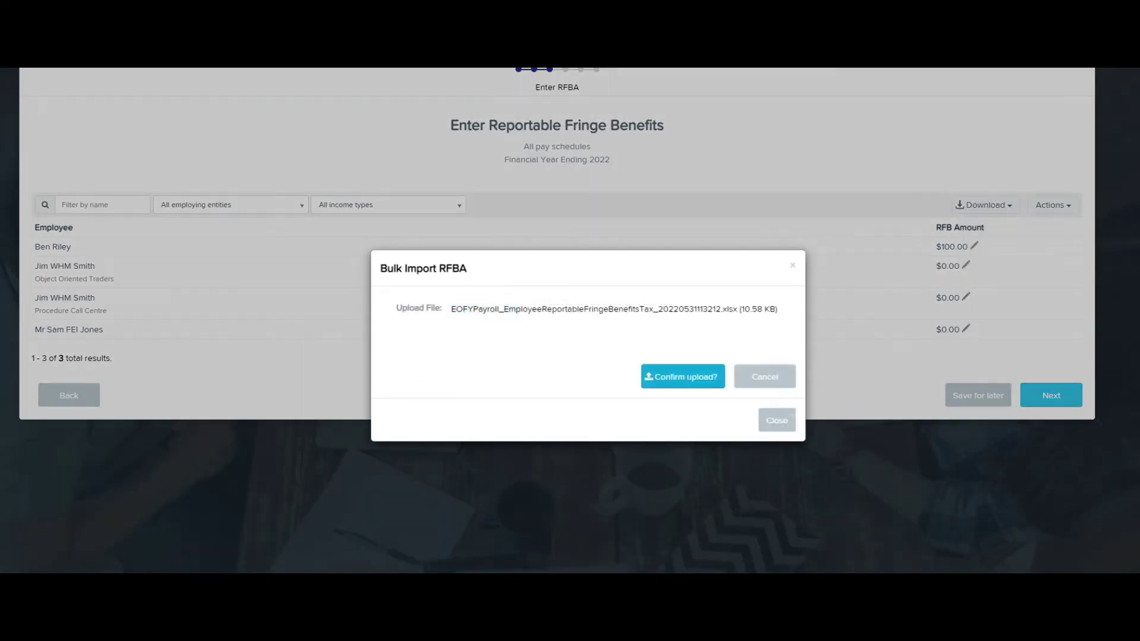
{"action": "left_click", "coordinate": [683, 377]}
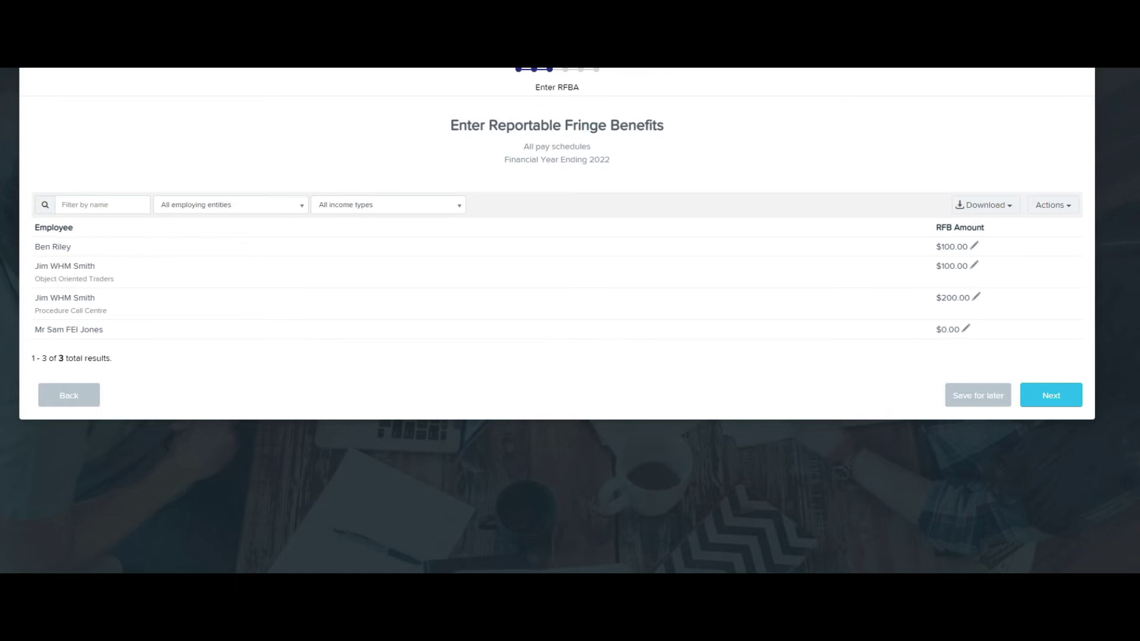
- Continue to the foreign tax paid stage and enter 1000 as the Germany employee's amount
{"action": "left_click", "coordinate": [1051, 396]}
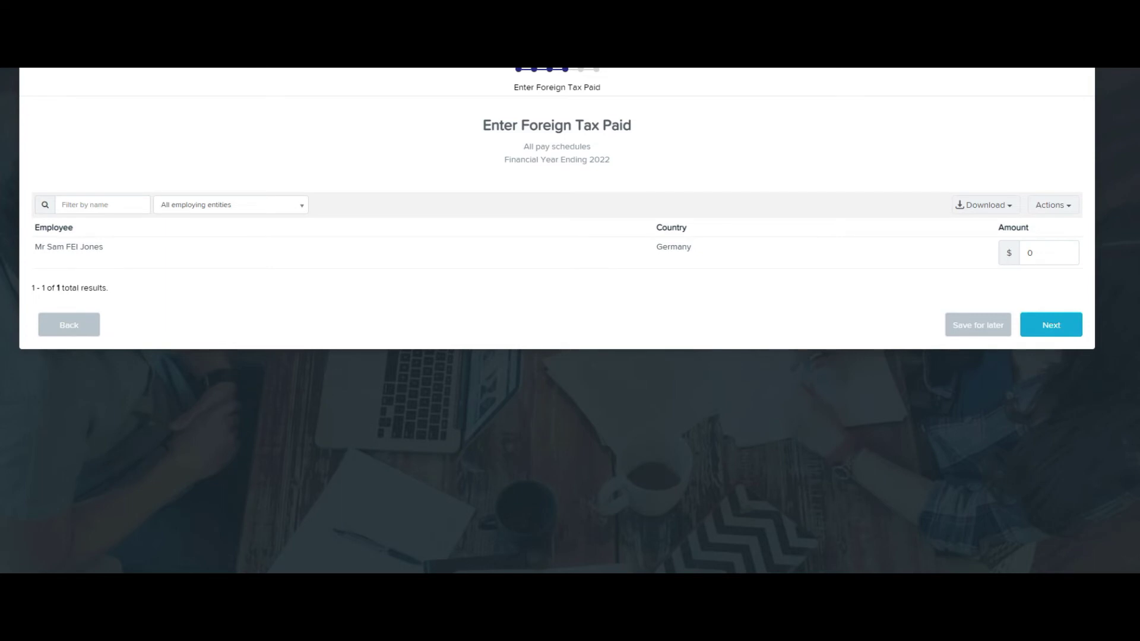
{"action": "left_click", "coordinate": [1051, 325]}
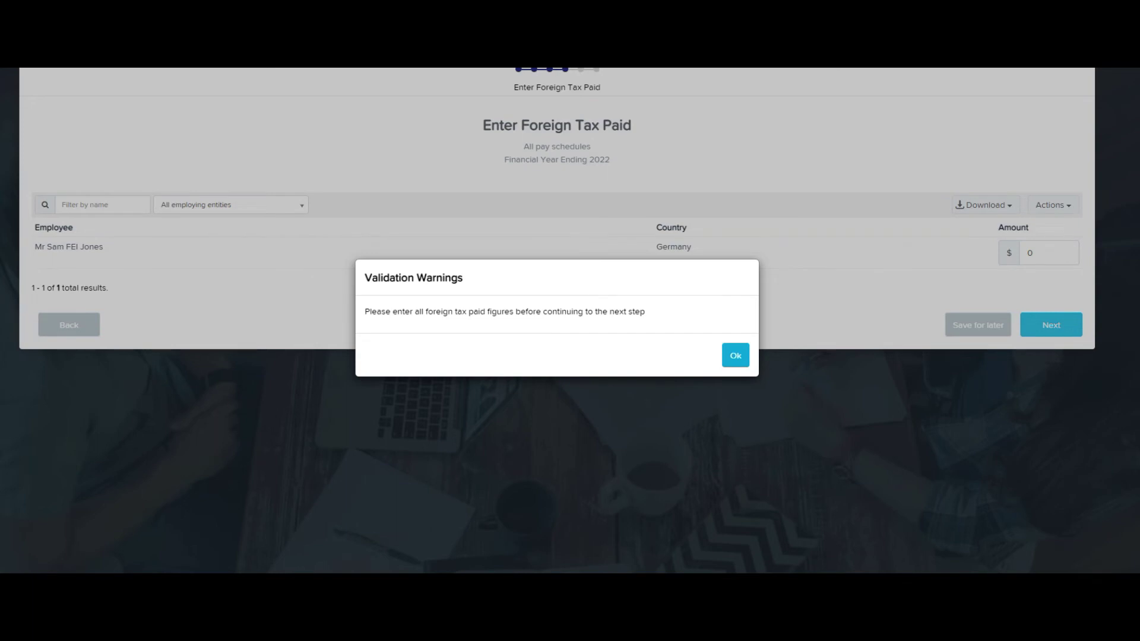
{"action": "key", "text": "Return"}
{"action": "left_click", "coordinate": [1032, 253]}
{"action": "type", "text": "1000"}
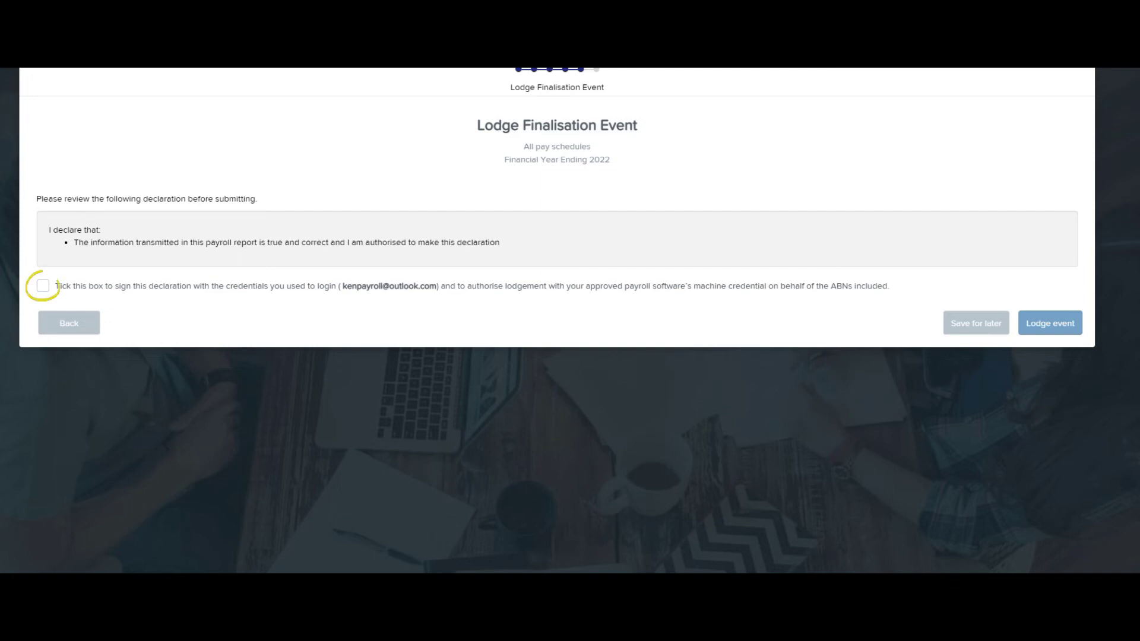
- Sign the declaration for all pay schedules and lodge the finalisation event
{"action": "left_click", "coordinate": [43, 286]}
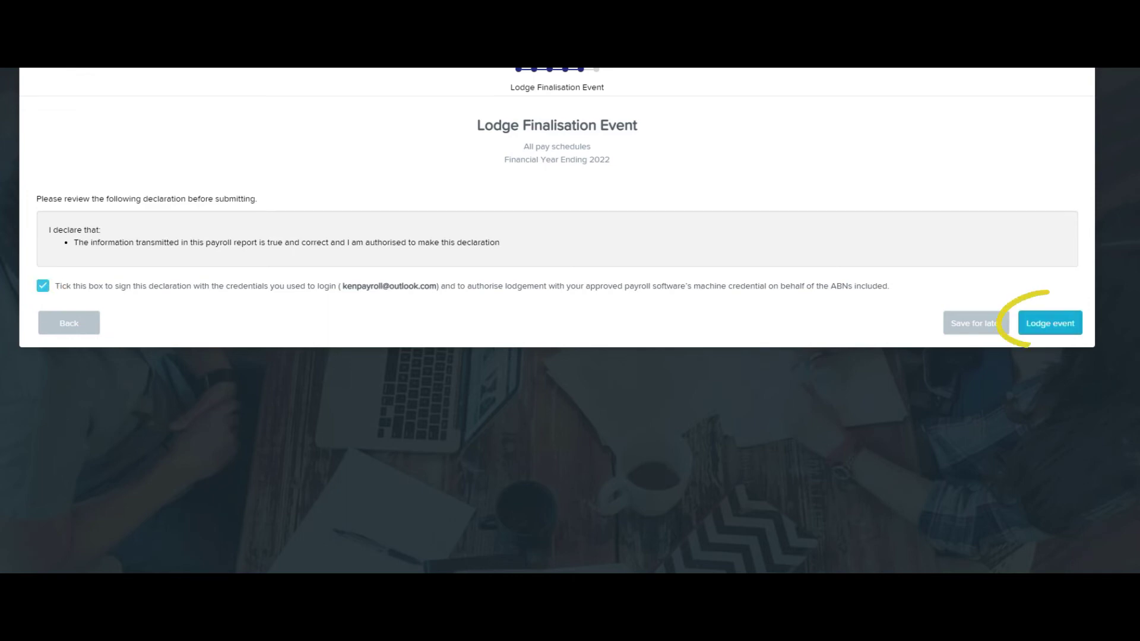
{"action": "left_click", "coordinate": [1050, 323]}
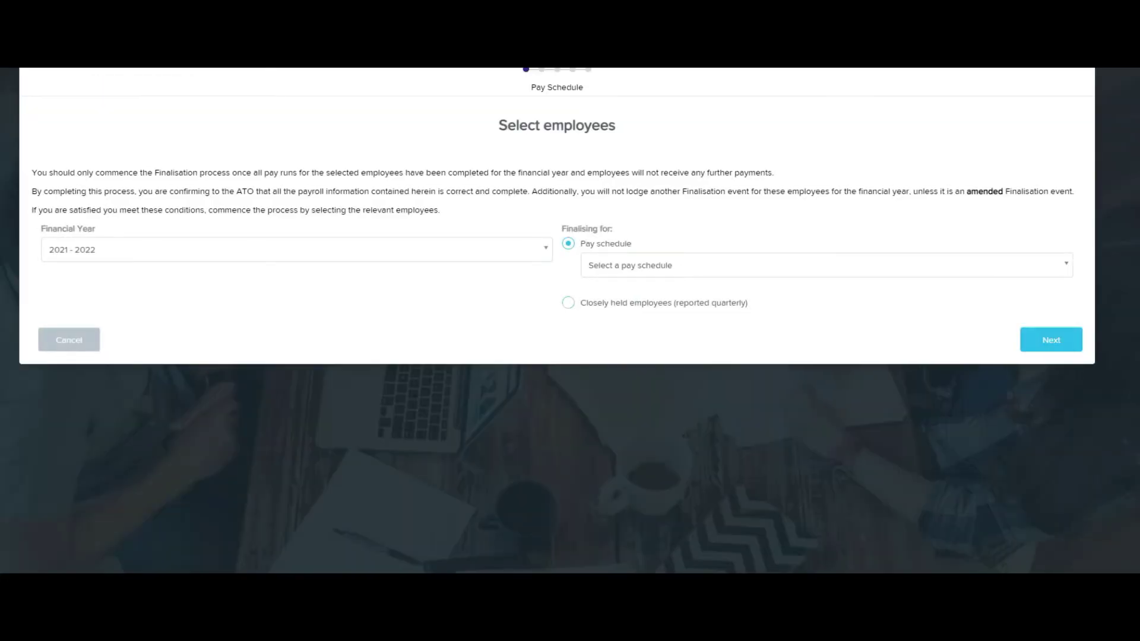
- Choose closely held employees (reported quarterly) as the group to finalise for 2021 - 2022
{"action": "left_click", "coordinate": [568, 302]}
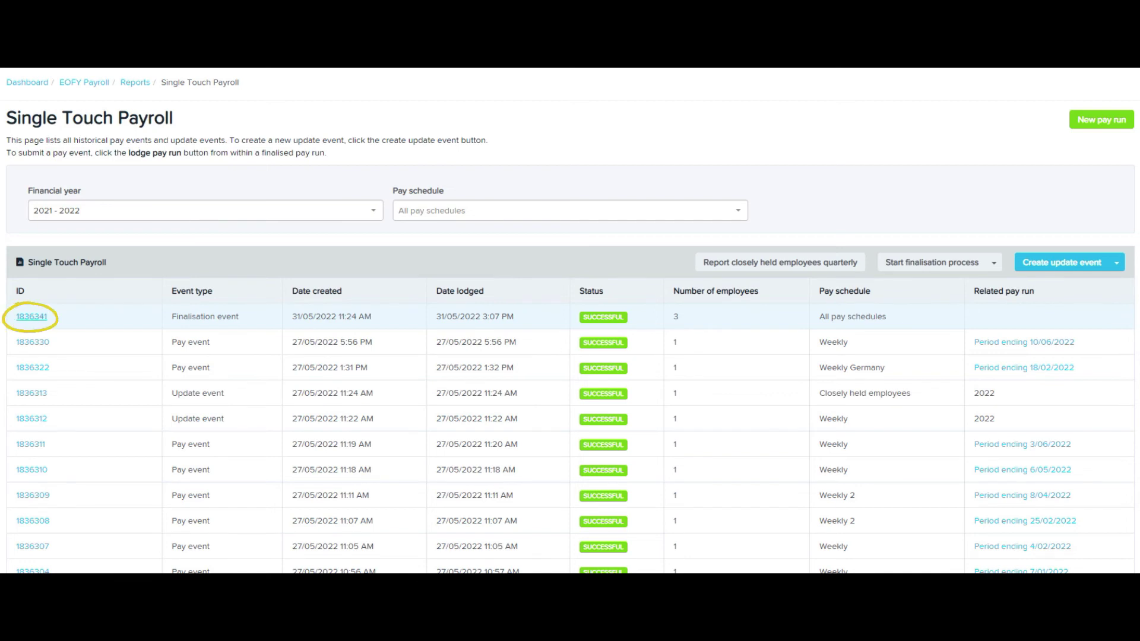
- Open the lodged All pay schedules finalisation event and send the employee notifications from it
{"action": "left_click", "coordinate": [31, 316]}
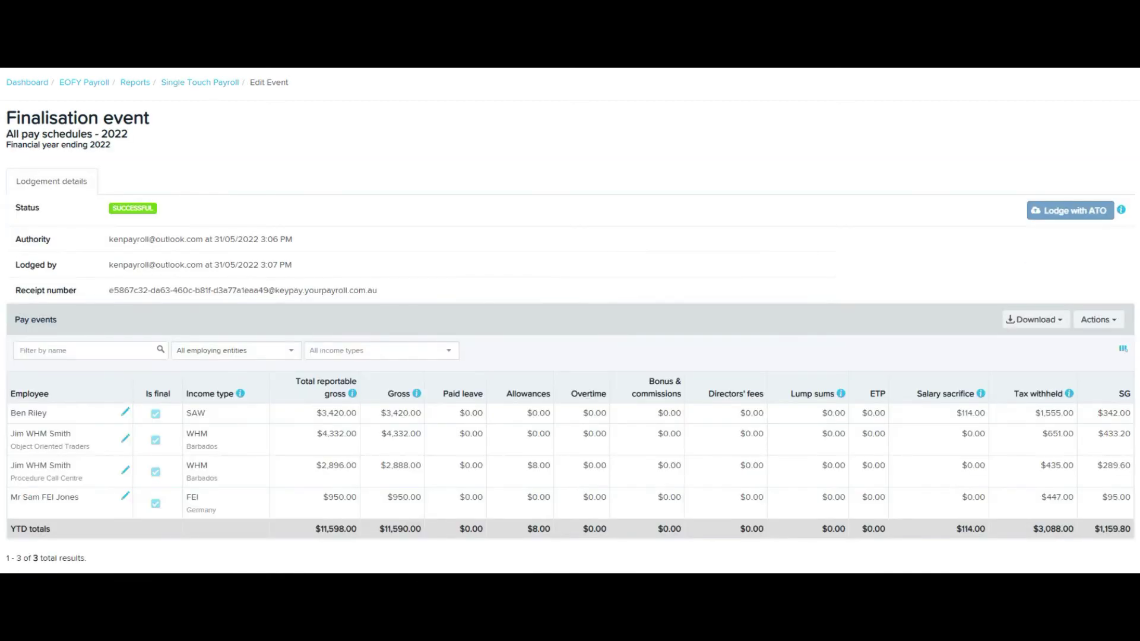
{"action": "left_click", "coordinate": [1099, 320]}
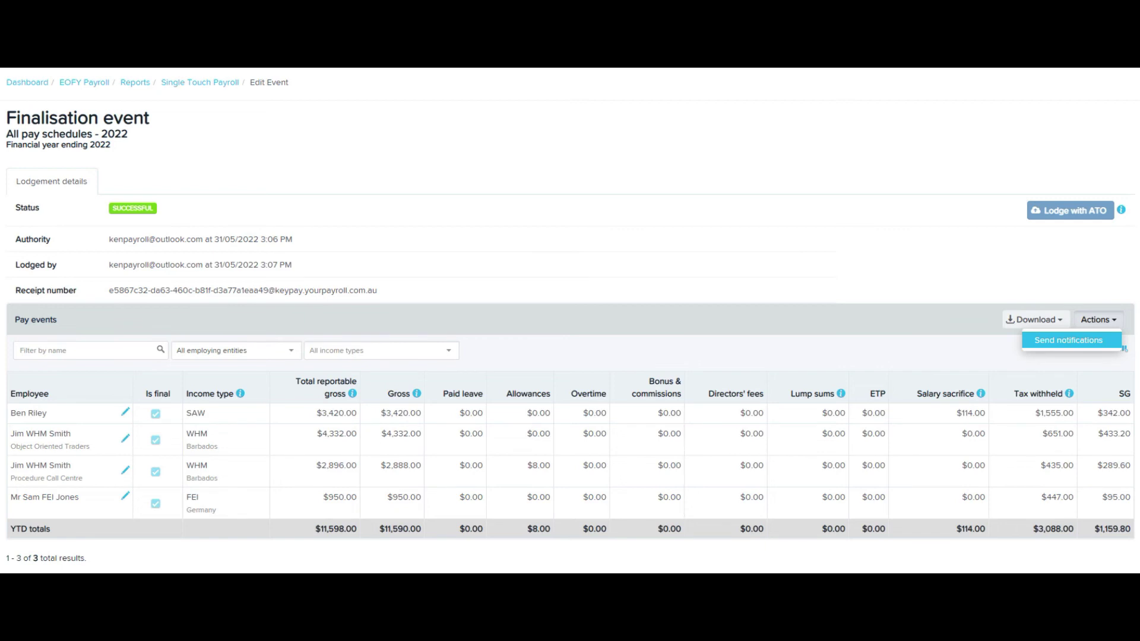
{"action": "left_click", "coordinate": [1117, 341]}
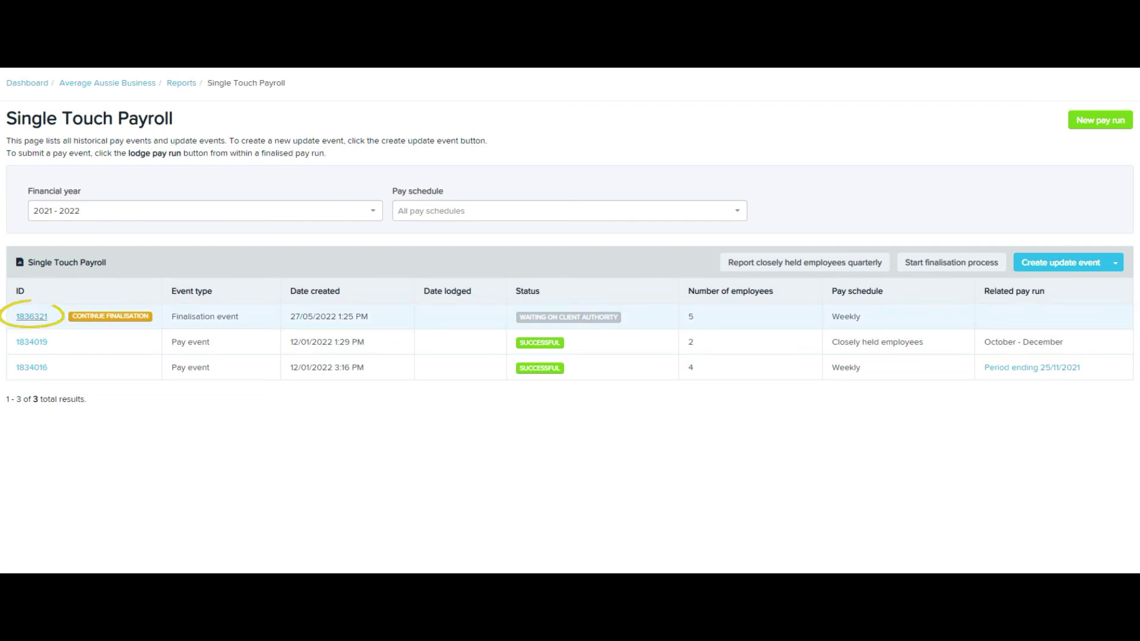
- Delete Average Aussie Business's Weekly finalisation event that is waiting on client authority
{"action": "left_click", "coordinate": [31, 316]}
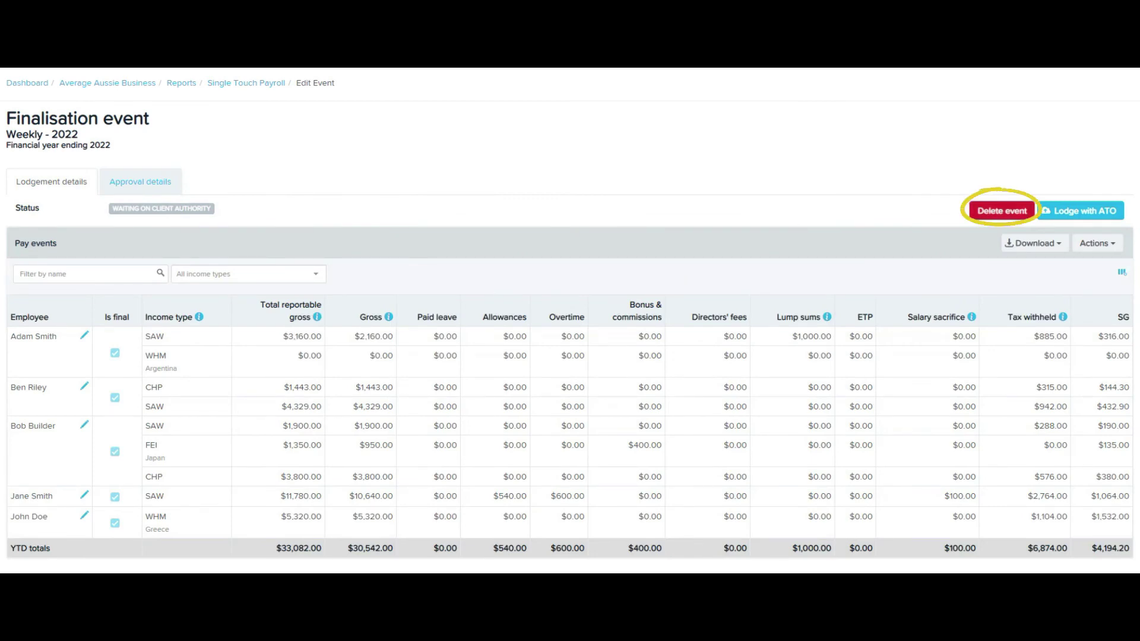
{"action": "left_click", "coordinate": [1002, 210]}
{"action": "key", "text": "Return"}
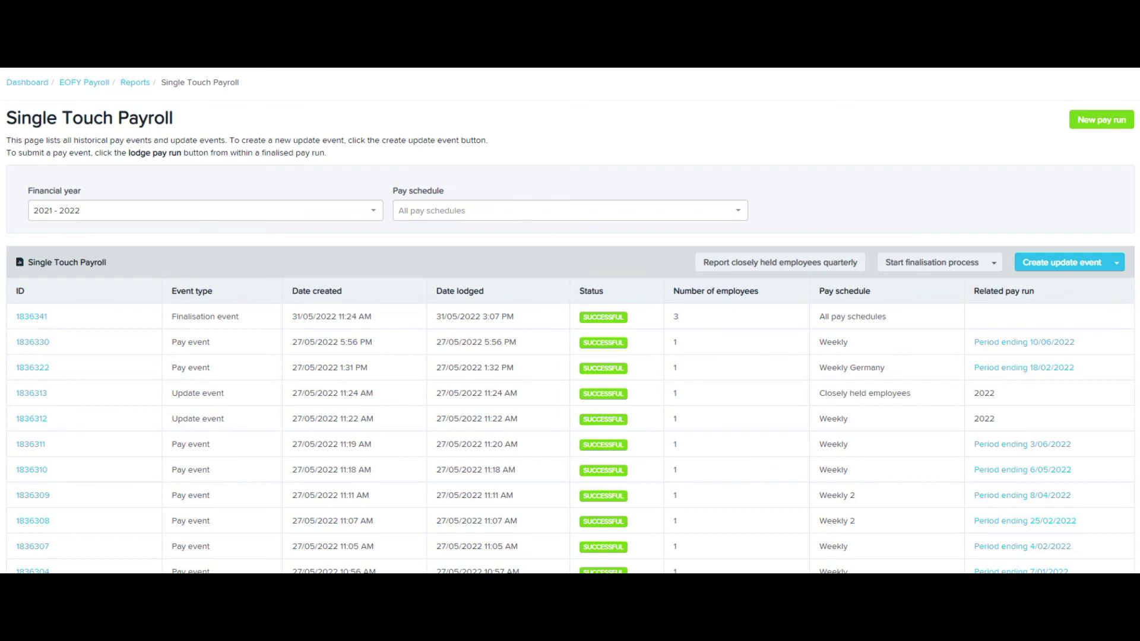
- Create an amended finalisation event in EOFY Payroll for 2021 - 2022, covering All pay schedules and the first listed employee
{"action": "left_click", "coordinate": [993, 263]}
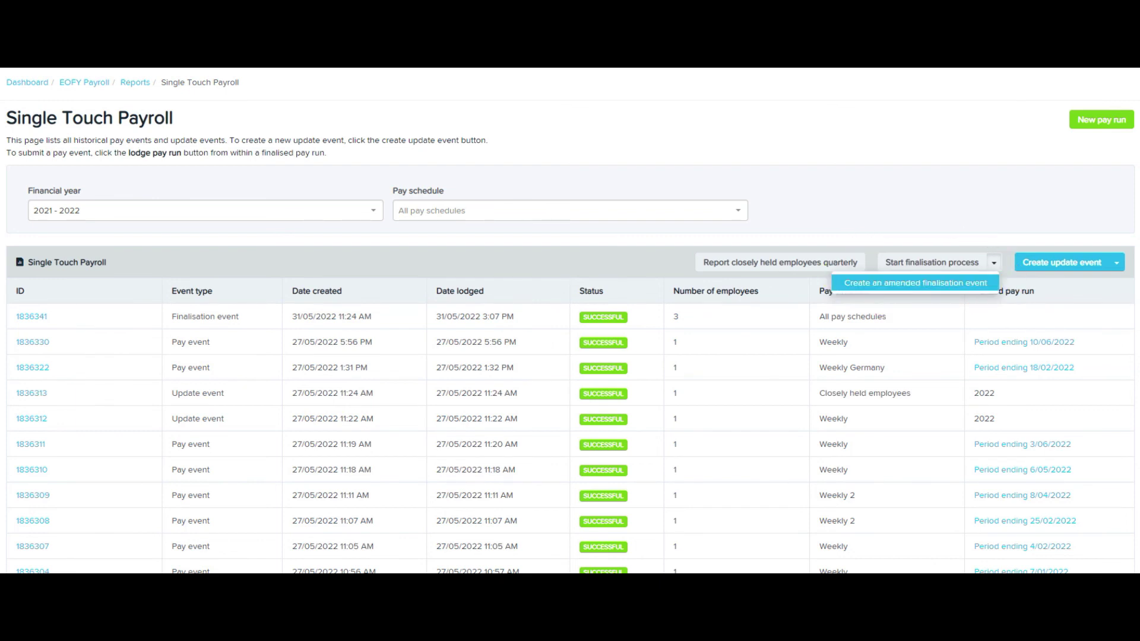
{"action": "left_click", "coordinate": [916, 283]}
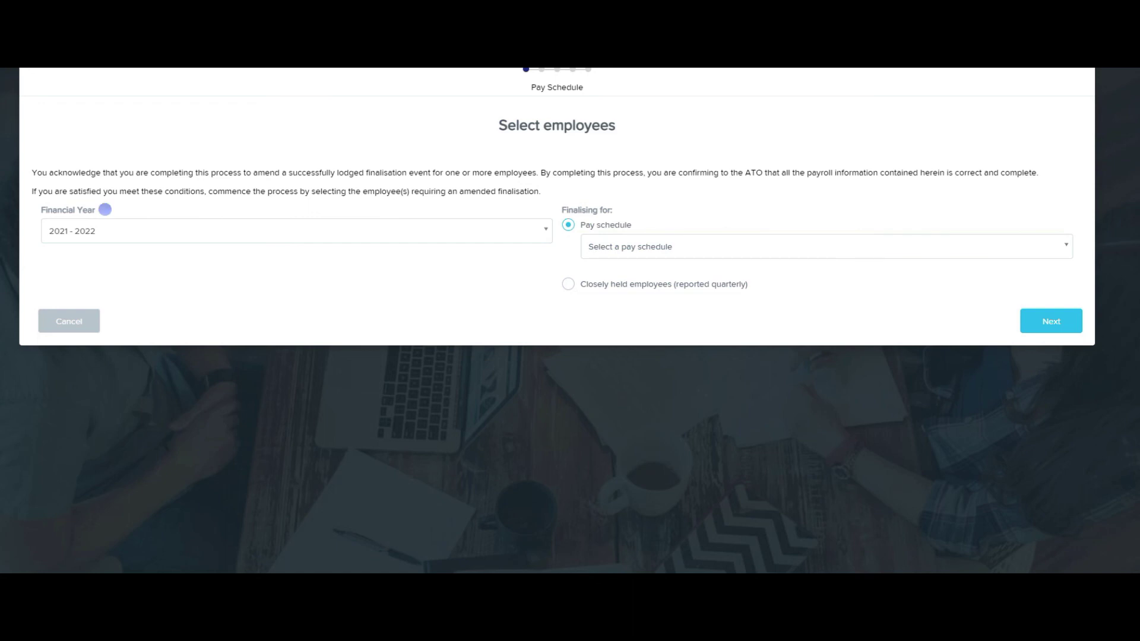
{"action": "left_click", "coordinate": [640, 246]}
{"action": "key", "text": "Return"}
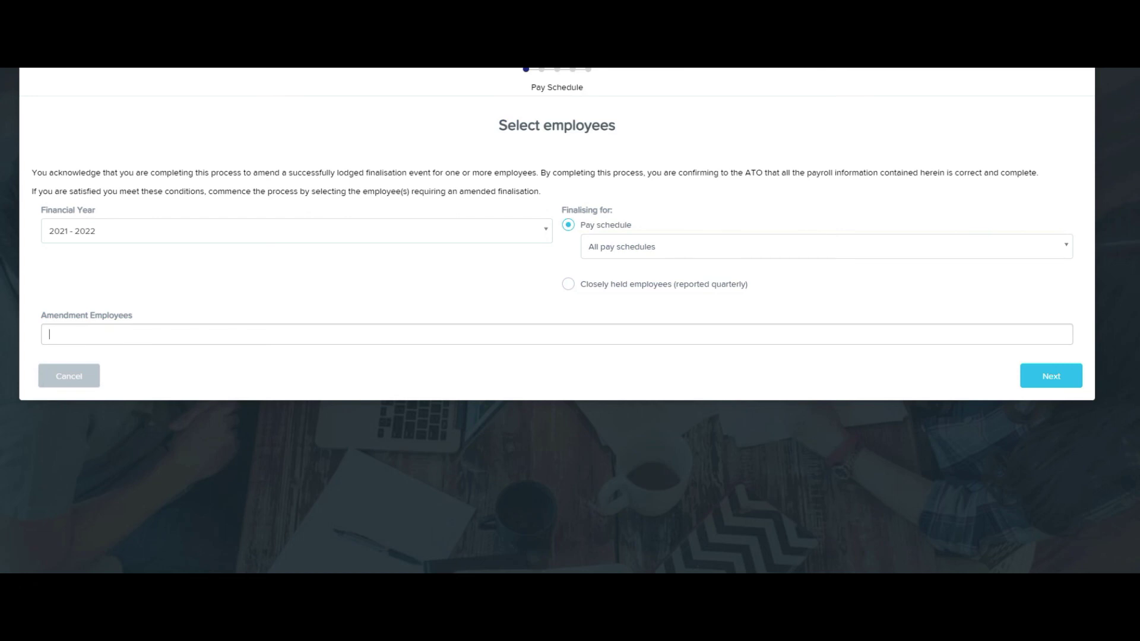
{"action": "left_click", "coordinate": [179, 334]}
{"action": "left_click", "coordinate": [66, 354]}
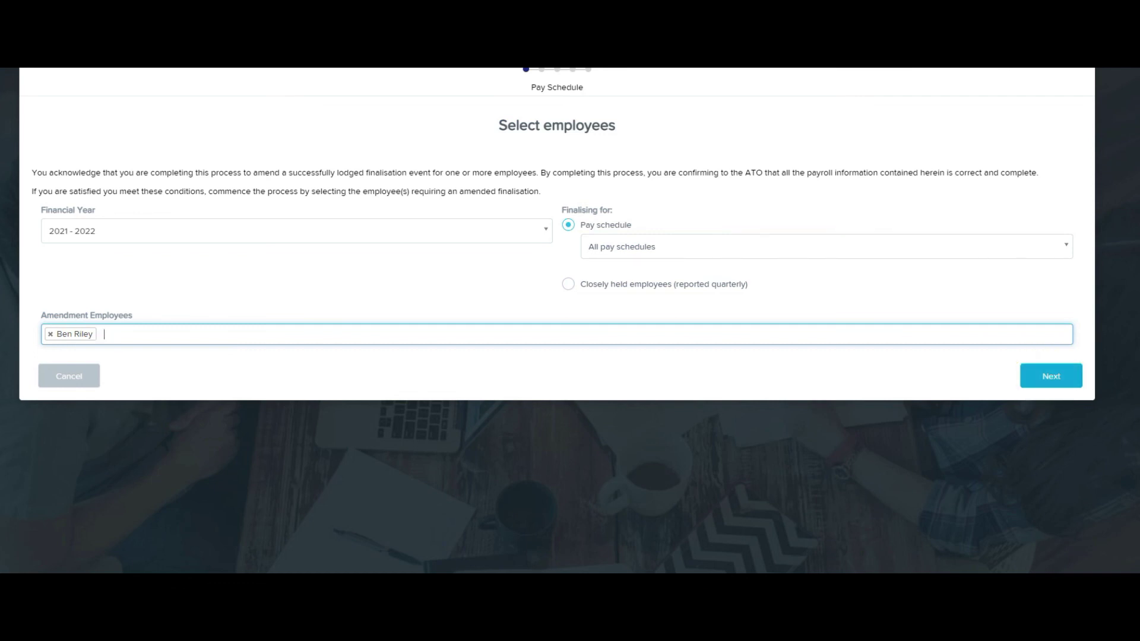
{"action": "left_click", "coordinate": [1050, 376]}
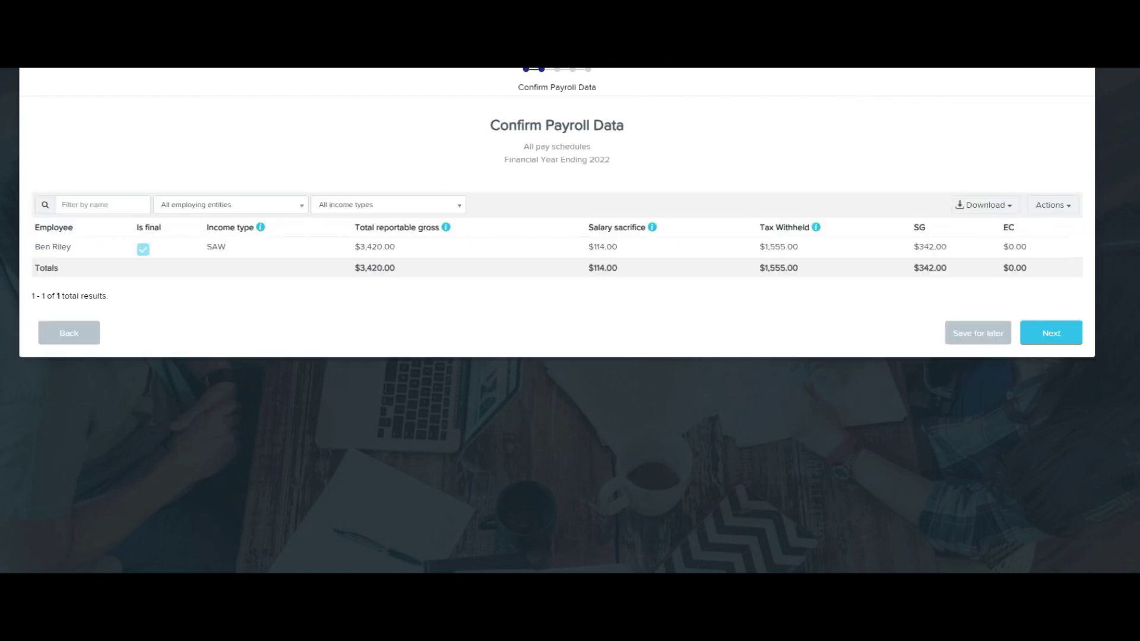
- Accept the amended payroll data and fringe benefits, sign the declaration, lodge the amended event and go to the event details
{"action": "left_click", "coordinate": [1051, 333]}
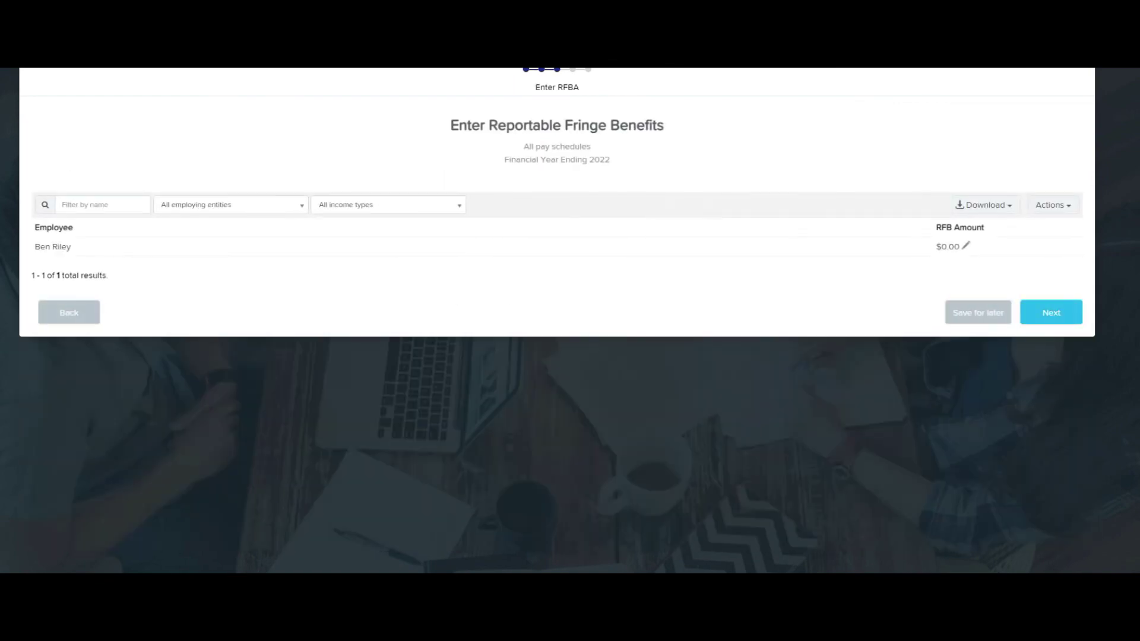
{"action": "left_click", "coordinate": [1050, 312]}
{"action": "left_click", "coordinate": [42, 286]}
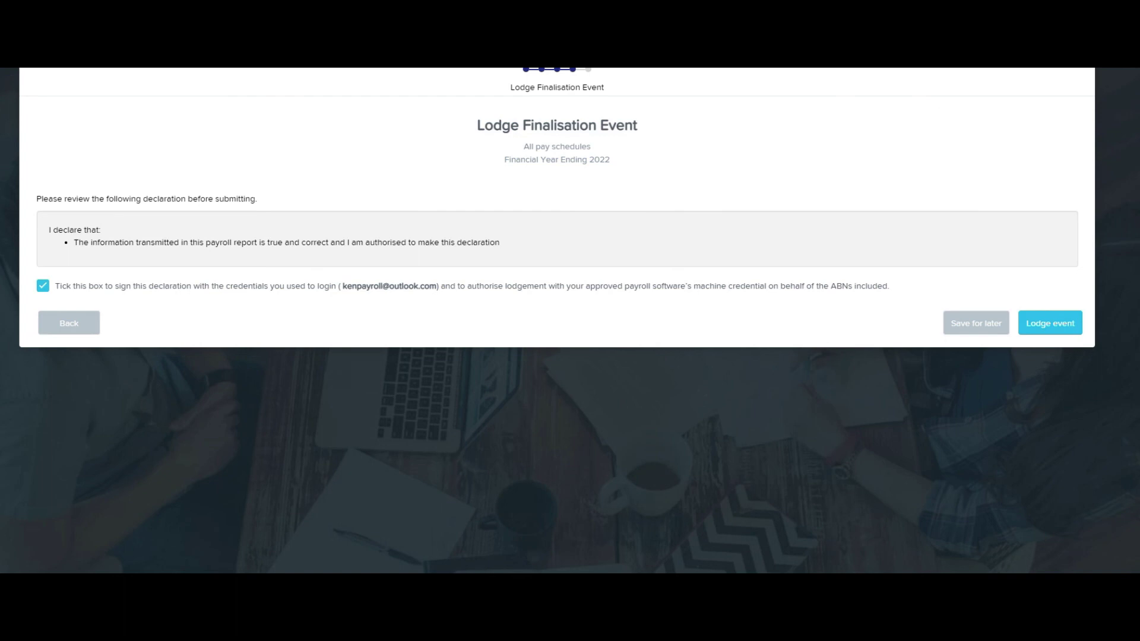
{"action": "left_click", "coordinate": [1050, 323]}
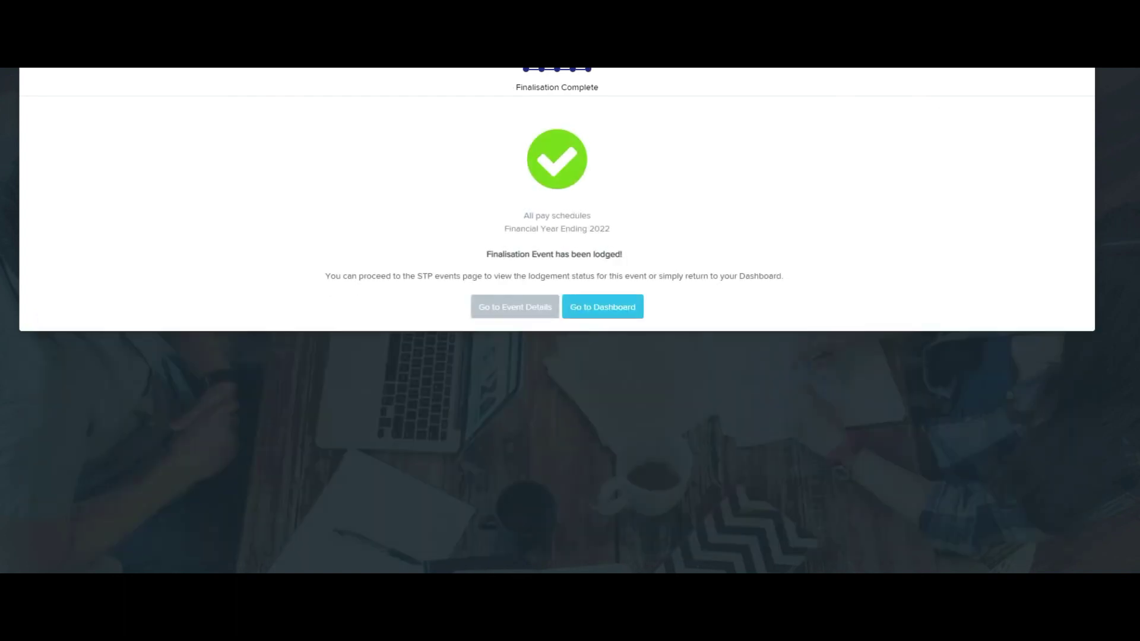
{"action": "left_click", "coordinate": [515, 306]}
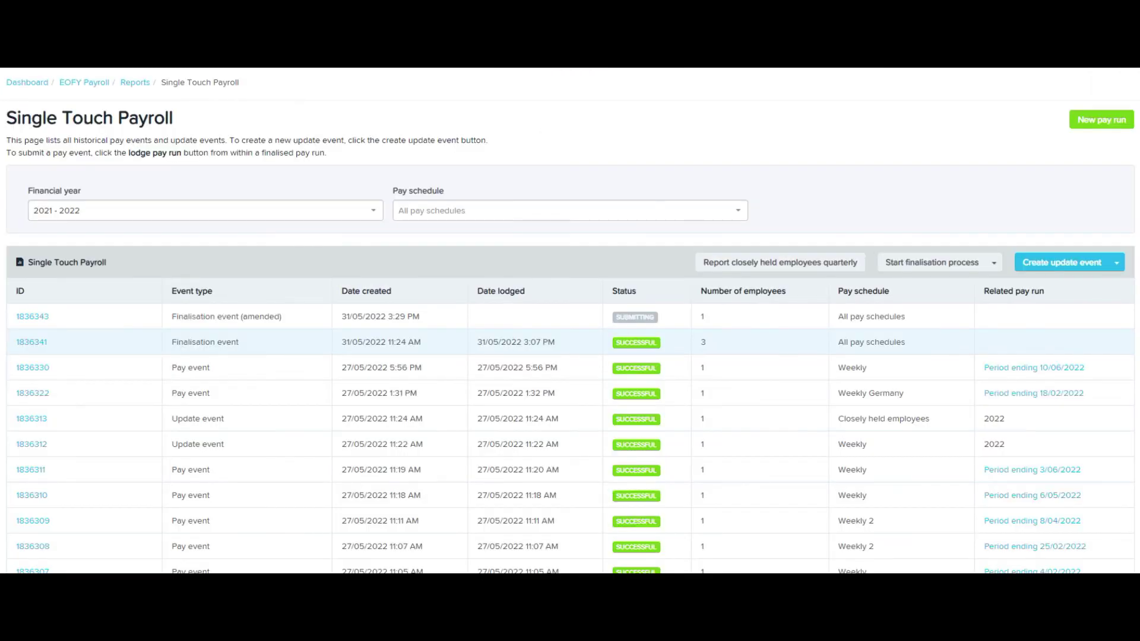